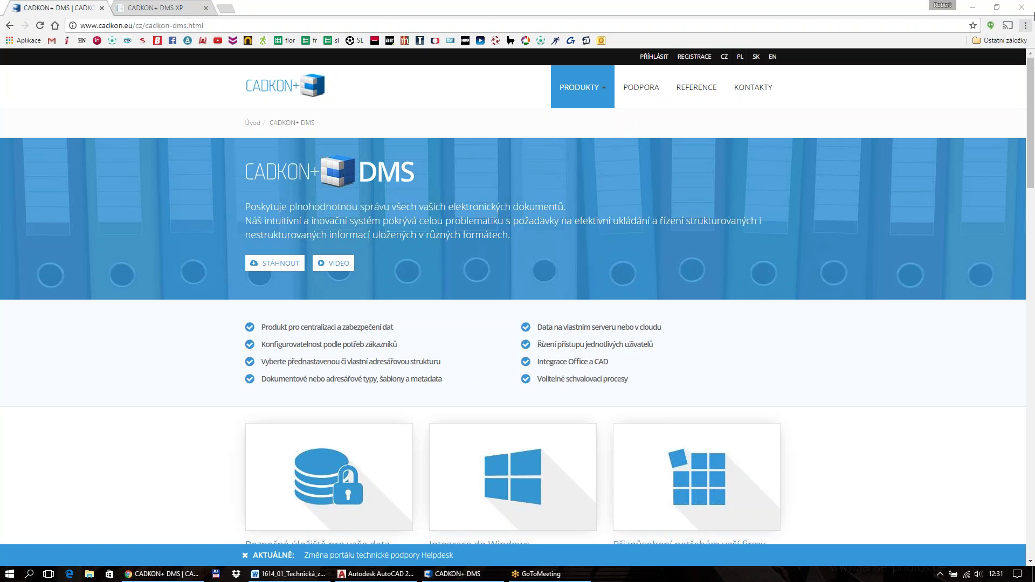
Switch to CADKON+ DMS and open the 1603_RD Statenice folder in the folder tree
click(484, 576)
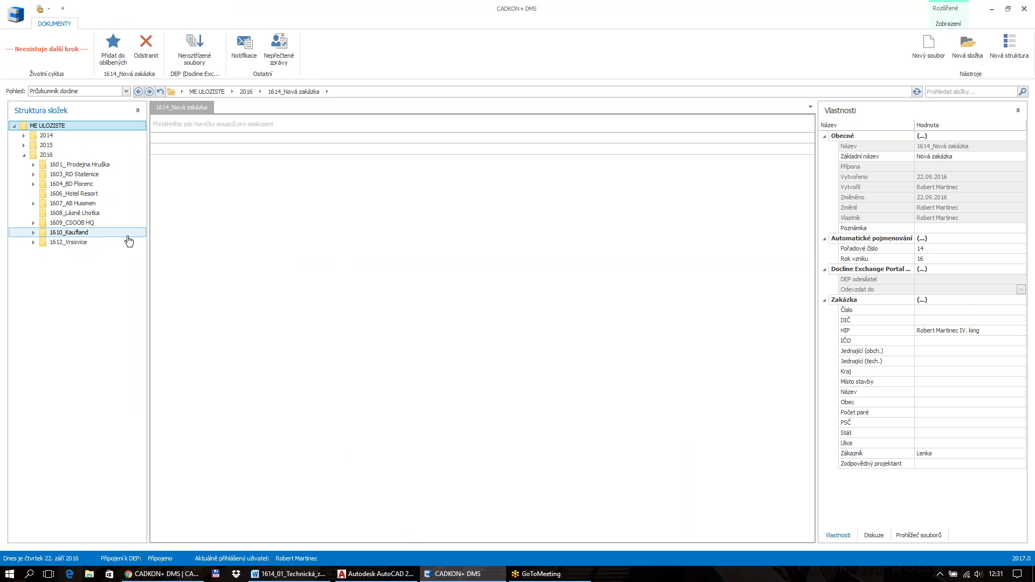
click(89, 174)
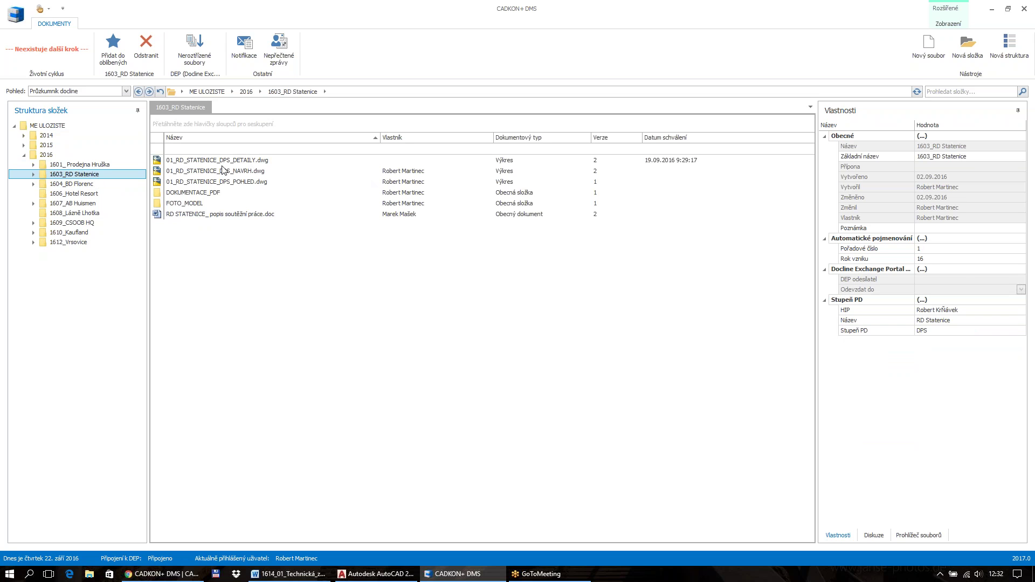
Select the competition description .doc and view its discussion and file preview
click(206, 215)
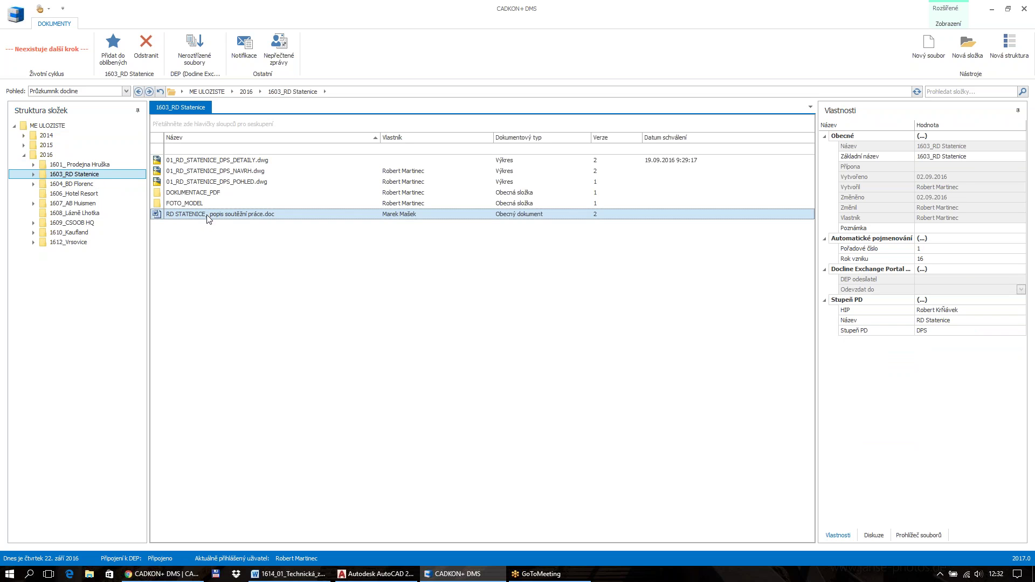
click(873, 536)
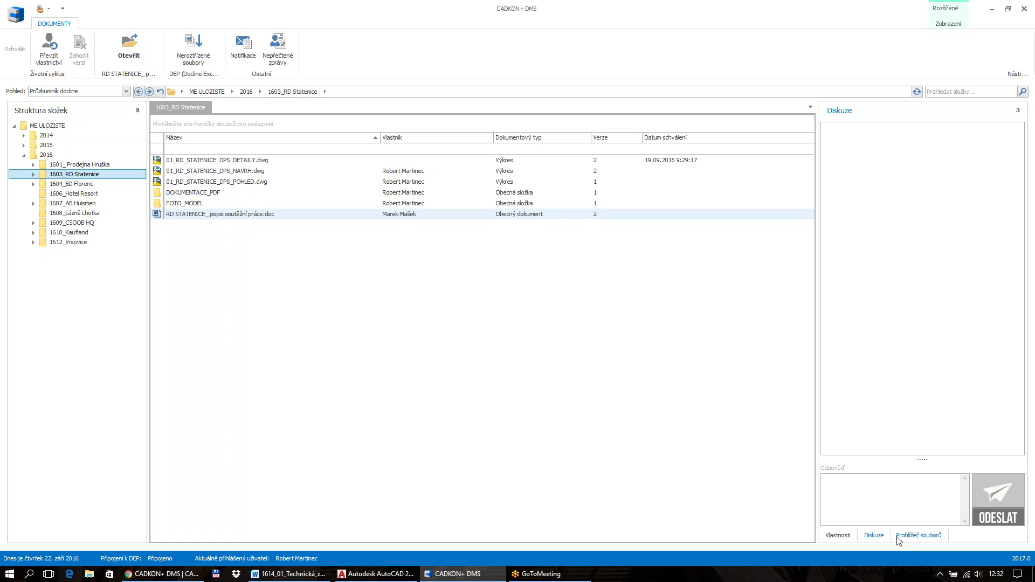
click(911, 536)
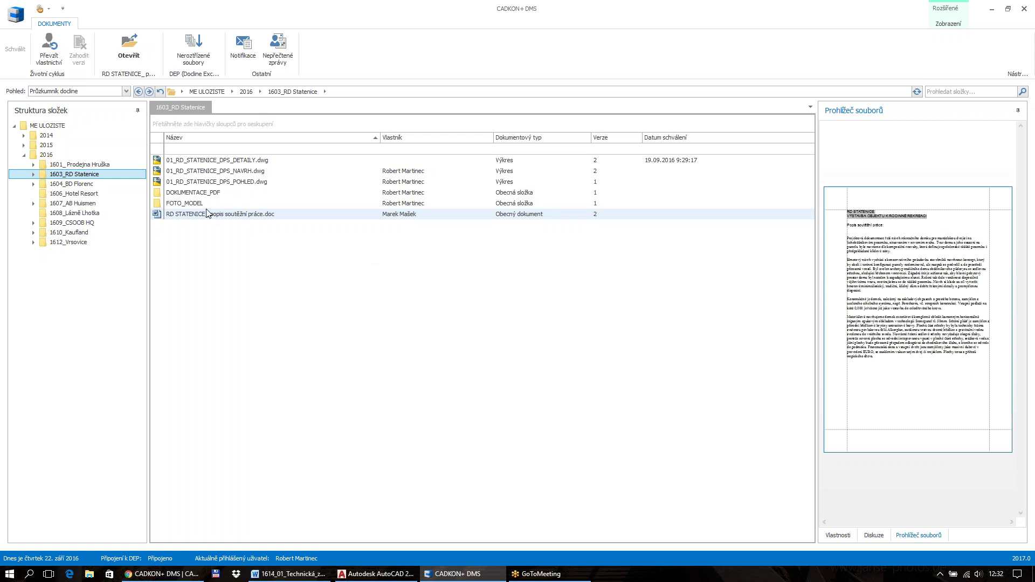
Open the FOTO_MODEL folder and select the photo P1010158.JPG
click(196, 206)
double_click(195, 205)
click(189, 215)
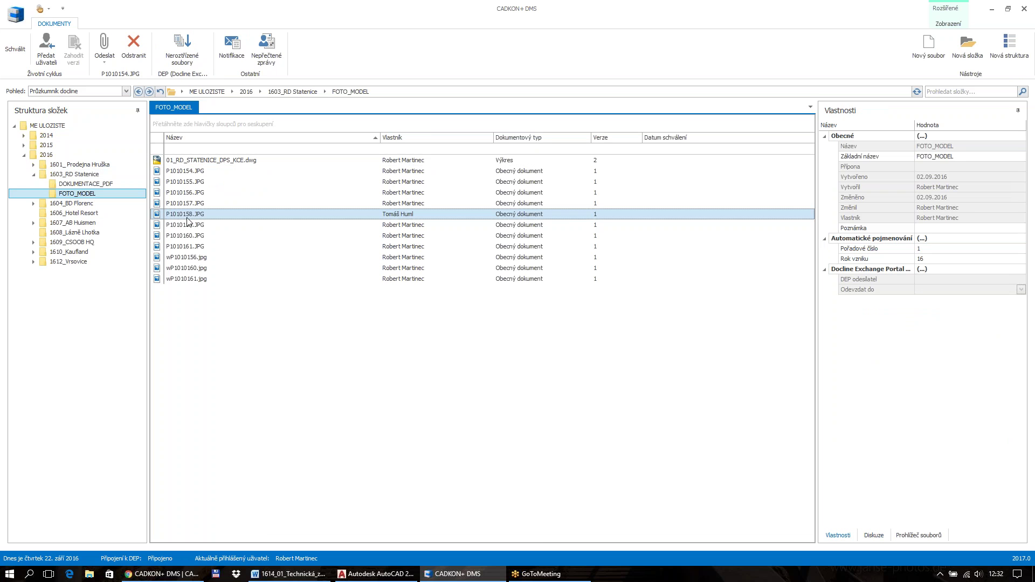
Preview photo P1010158.JPG, then select 01_RD_STATENICE_DPS_A03.pdf in DOKUMENTACE_PDF
click(919, 536)
click(85, 184)
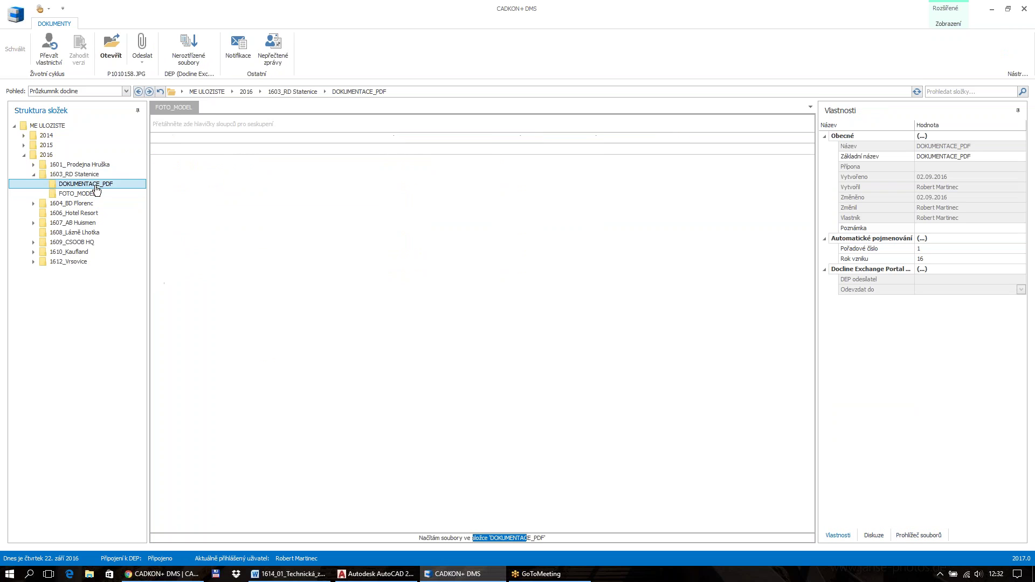
click(222, 193)
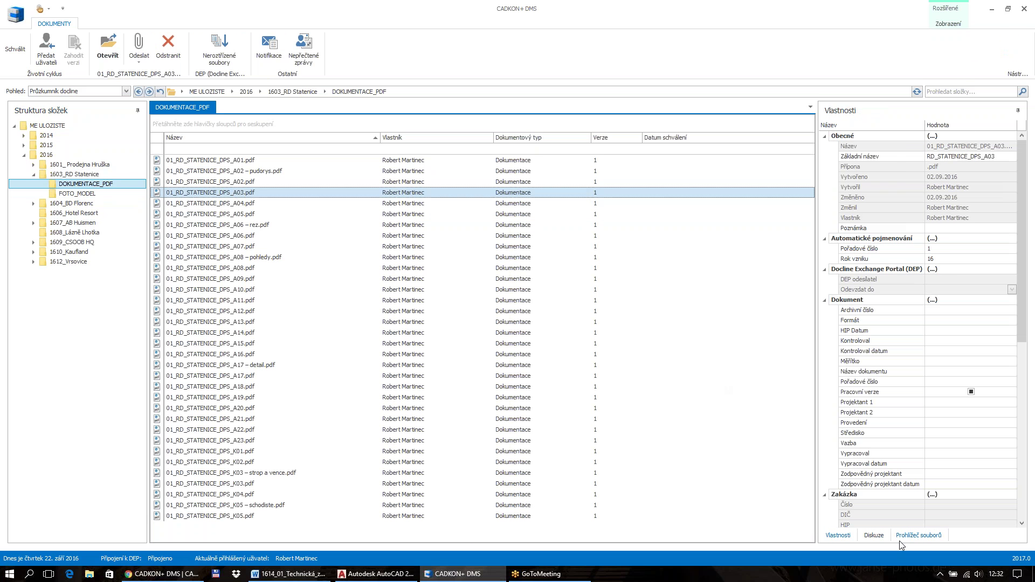
Preview the A03 PDF in a widened pane, then return to the 2016 project list
click(919, 535)
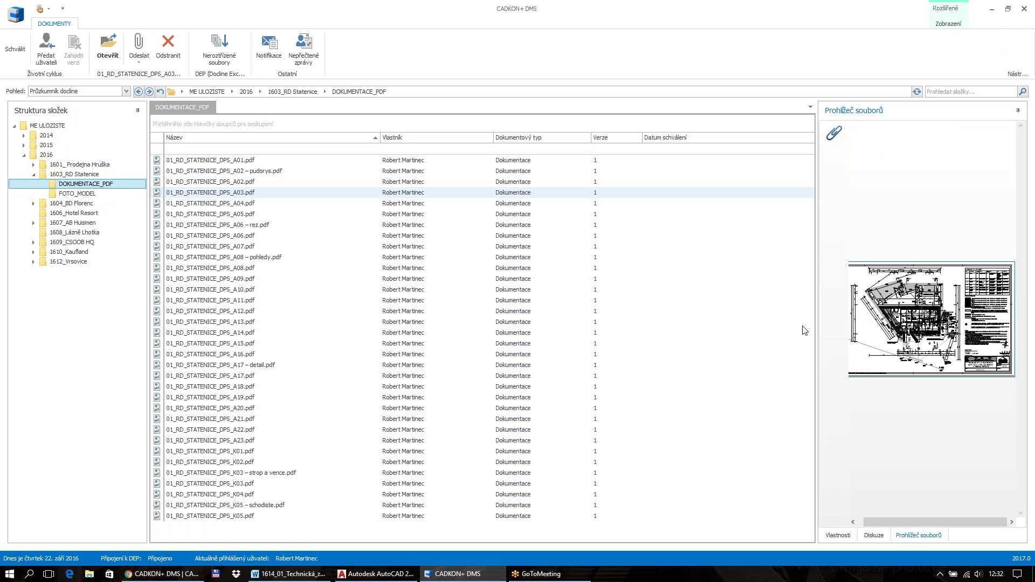
drag(821, 320, 718, 318)
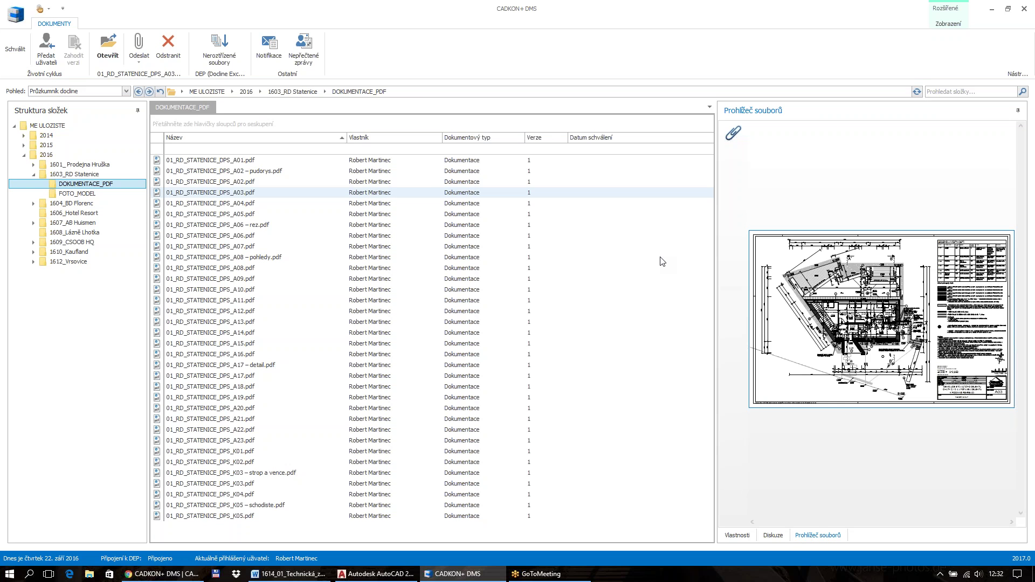
click(34, 175)
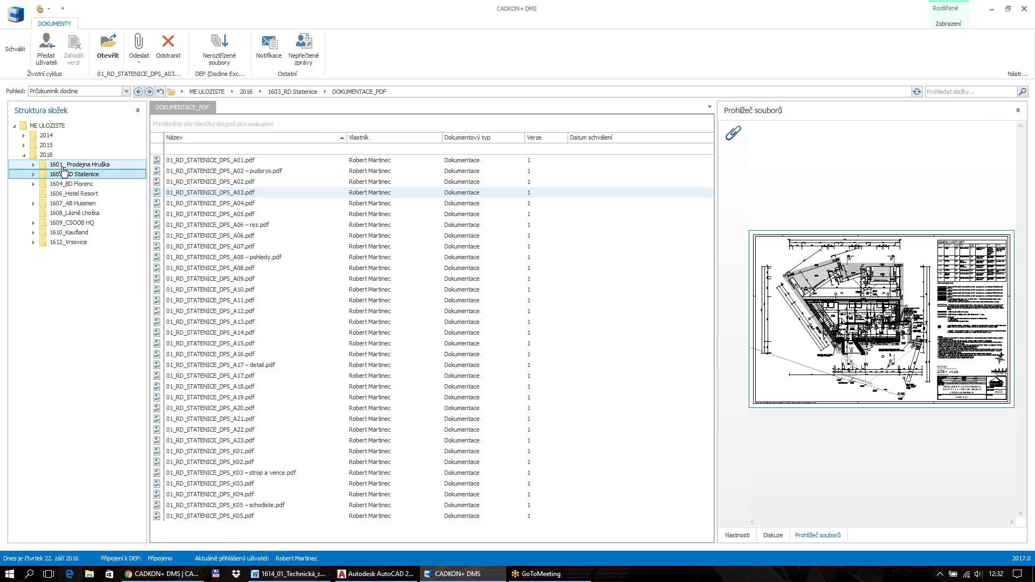
click(54, 155)
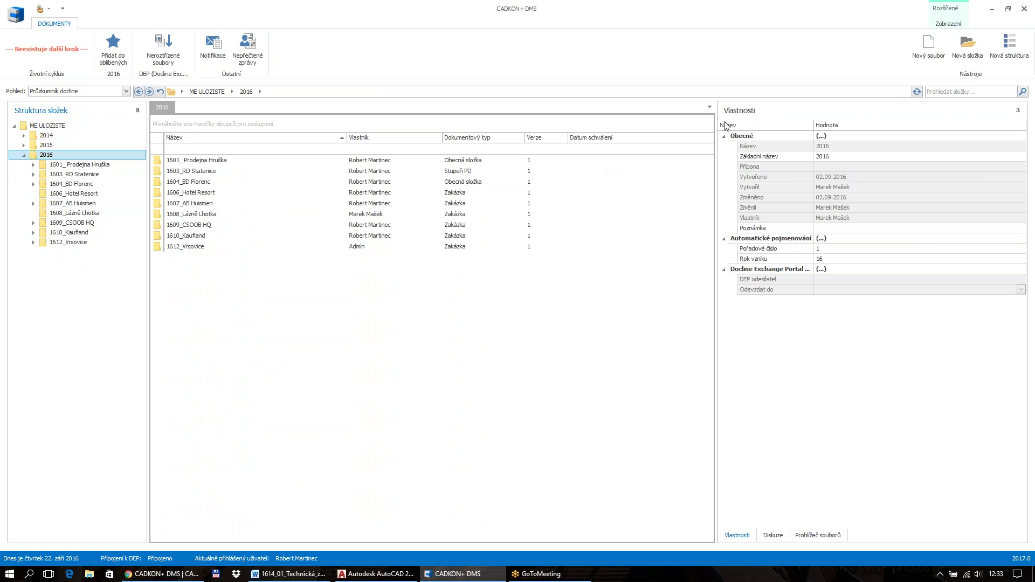
In Nová struktura, compare the DSP, DSPS and UNI template trees, then choose Zakázka
click(1003, 51)
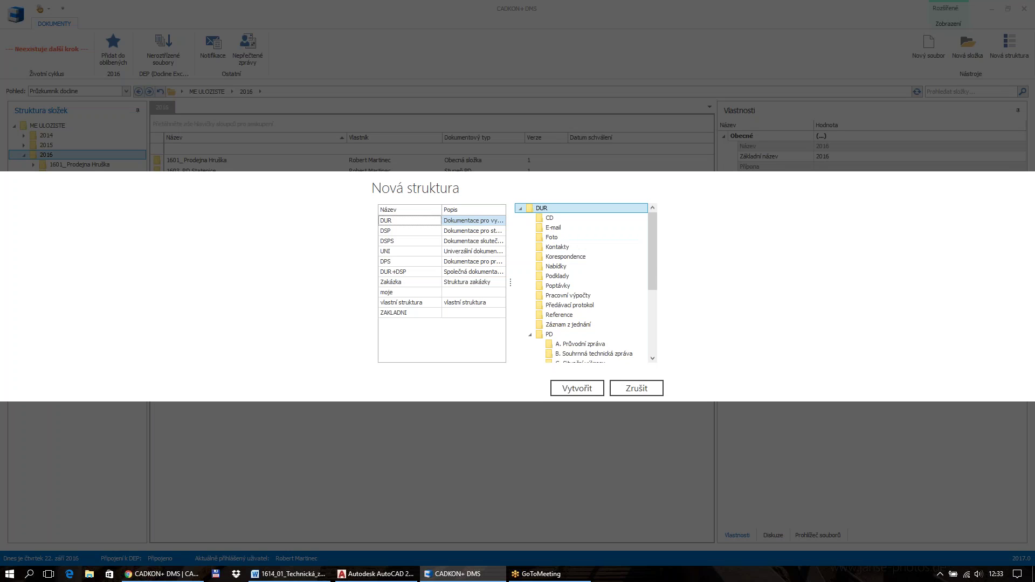
click(401, 231)
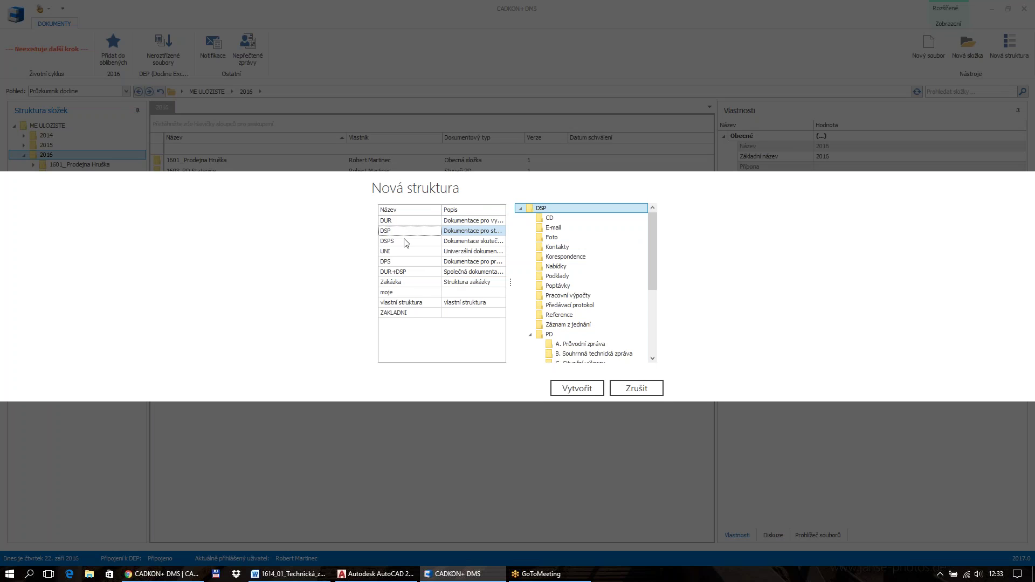
click(405, 241)
click(404, 251)
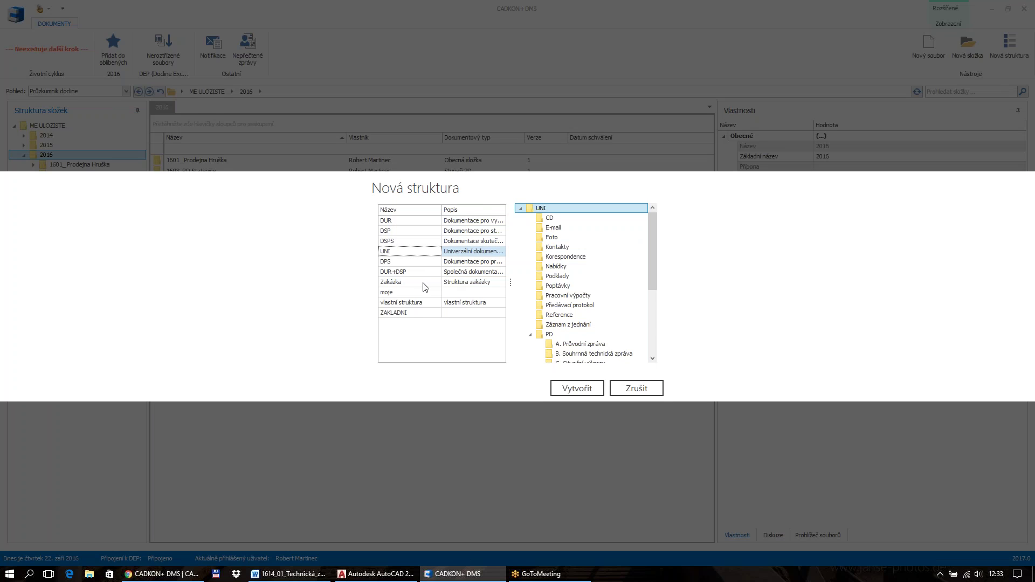
click(408, 231)
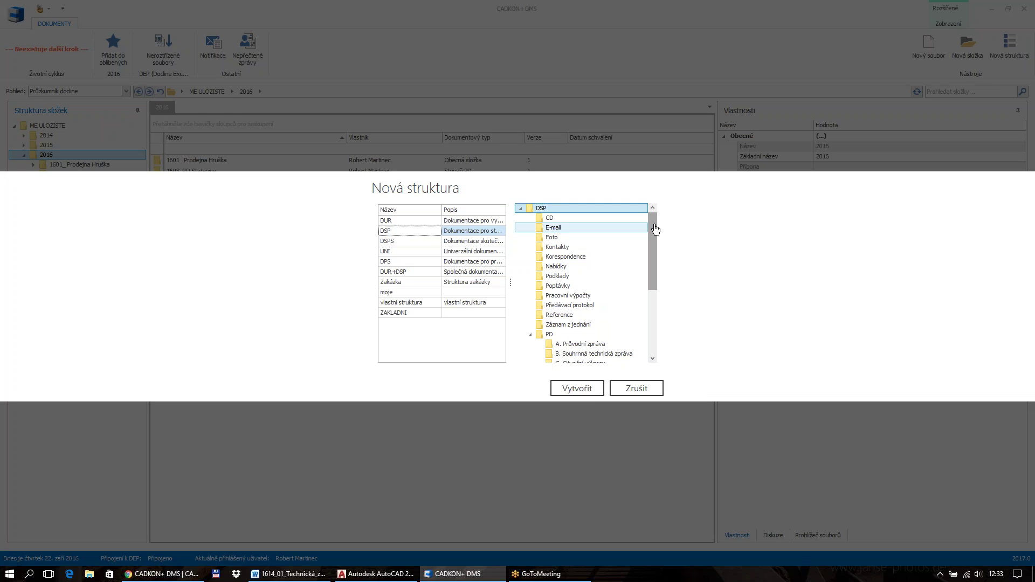
drag(654, 230, 657, 269)
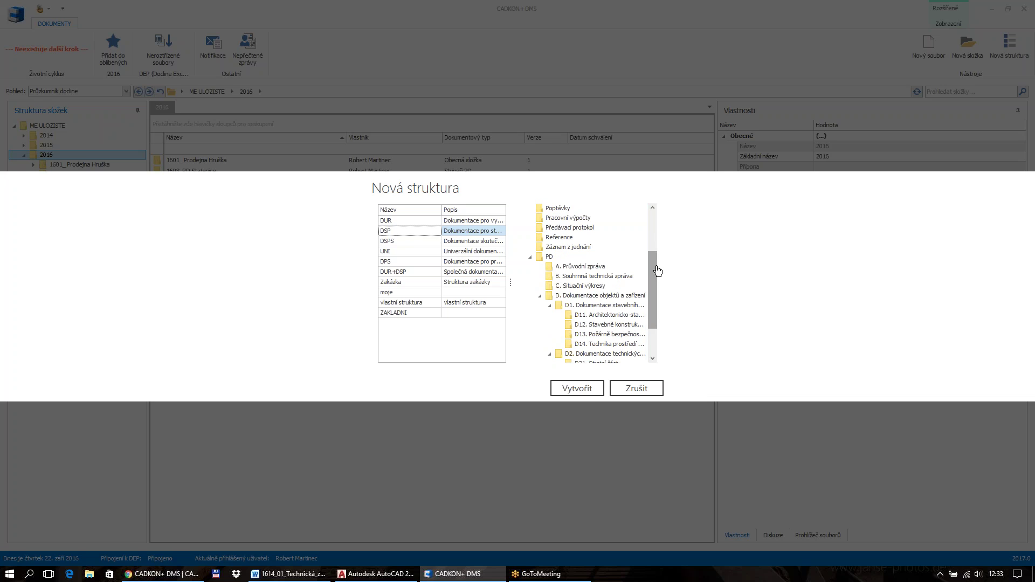
click(416, 285)
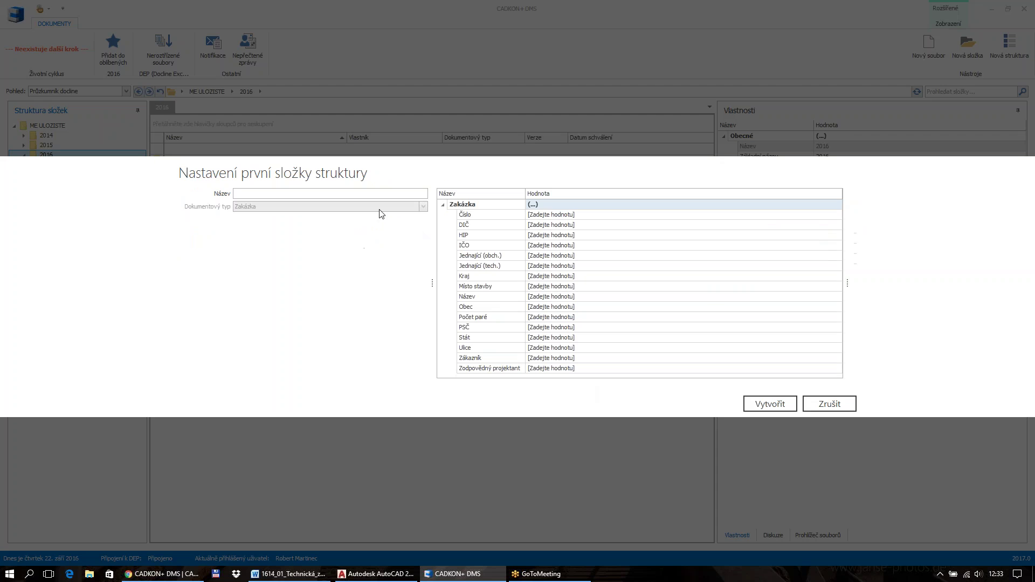
Name the folder 'Nová zakázka', enter the HIP and responsible designer names, and create it
text(Nová zakázka)
click(581, 237)
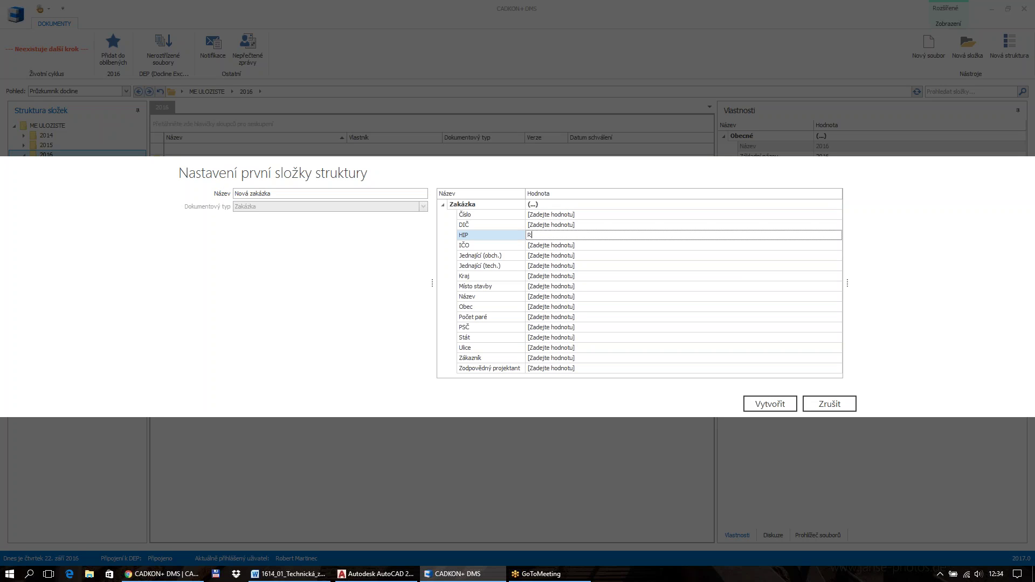
click(581, 369)
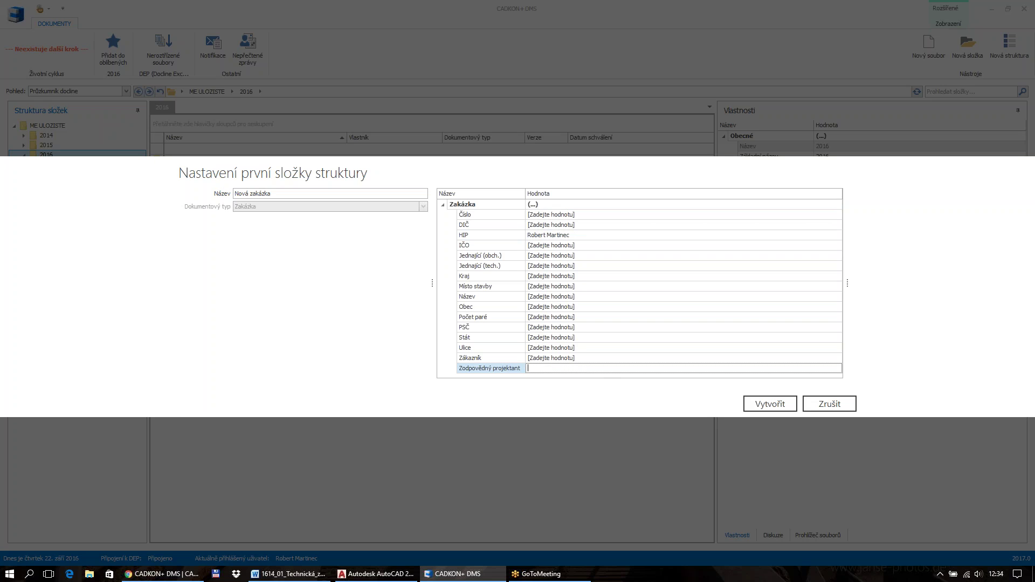
click(770, 404)
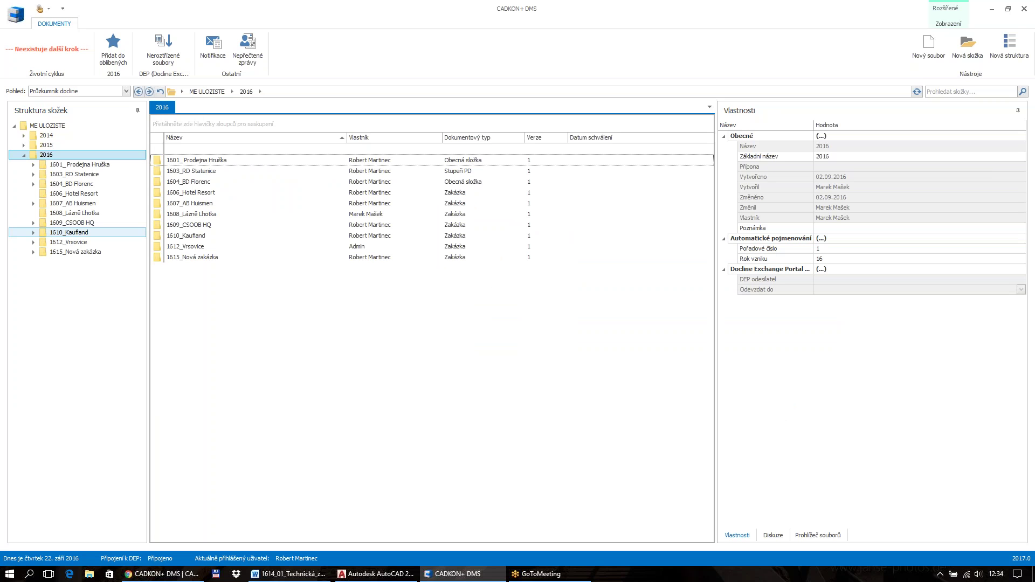
Expand 1615_Nová zakázka and browse its Obchodní část subfolder
click(34, 251)
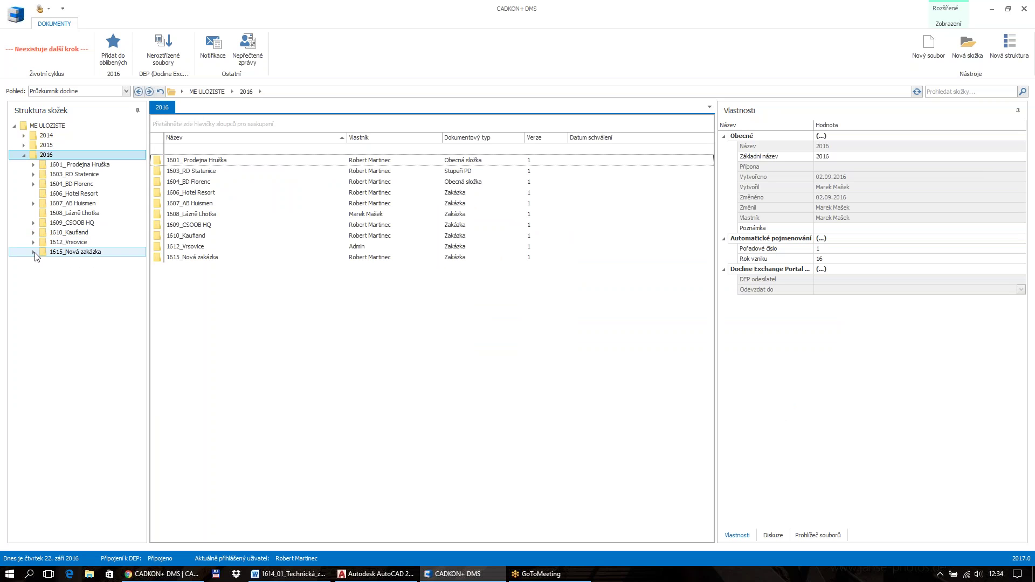
click(106, 273)
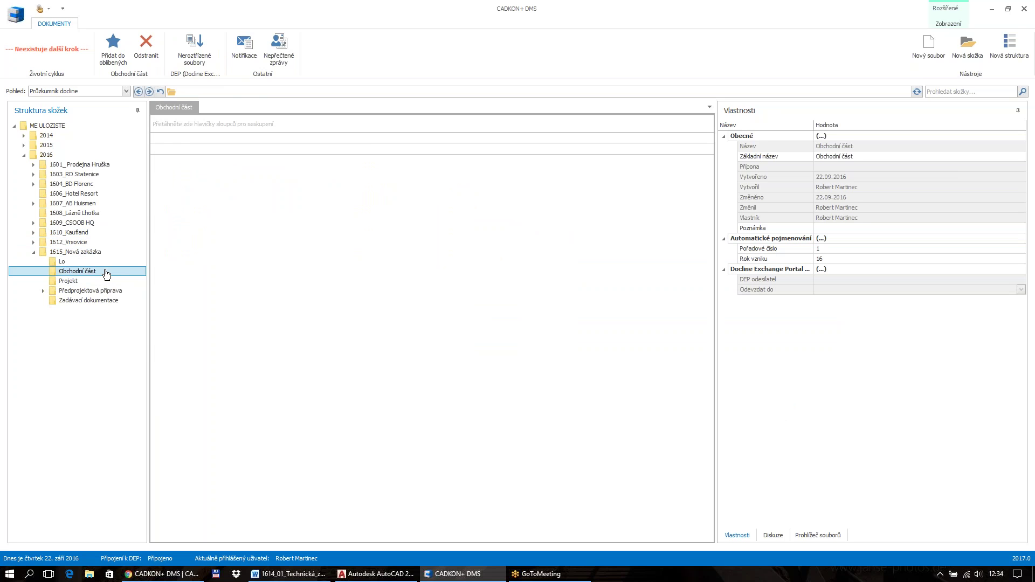
click(68, 243)
Check the 1615_Nová zakázka folder menu, then start a new file in its Lo subfolder
right_click(86, 252)
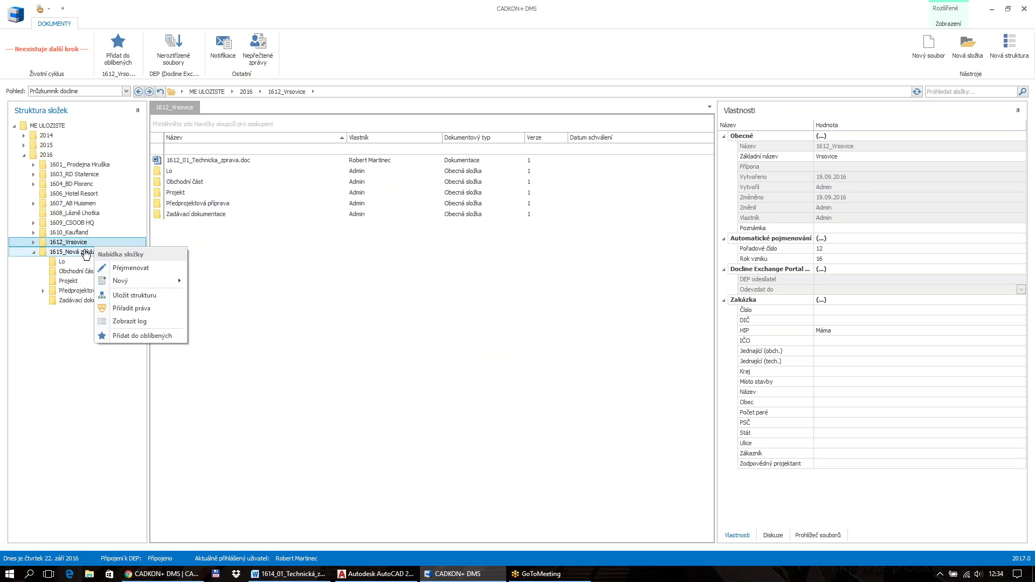
click(86, 254)
right_click(85, 253)
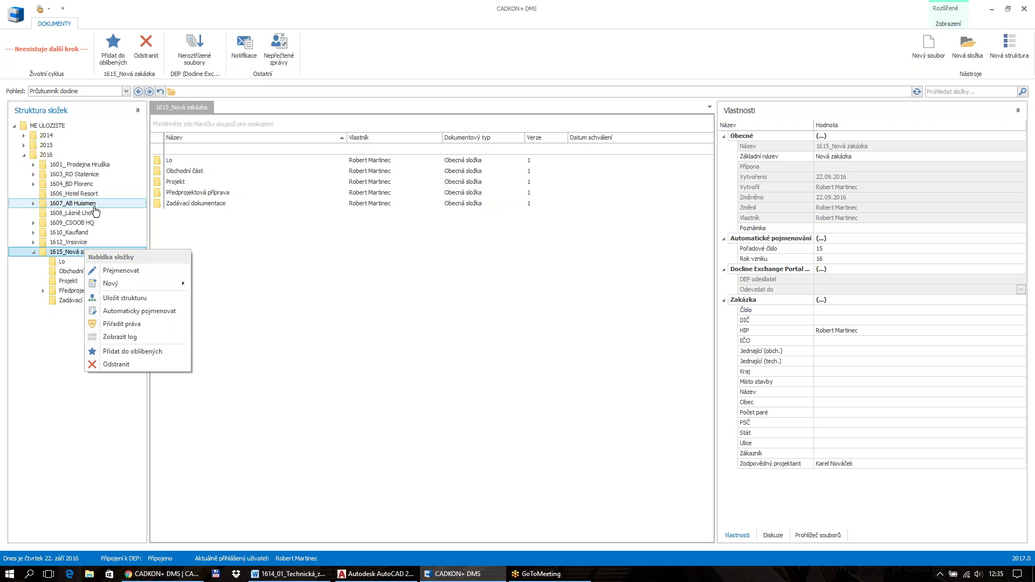
click(65, 263)
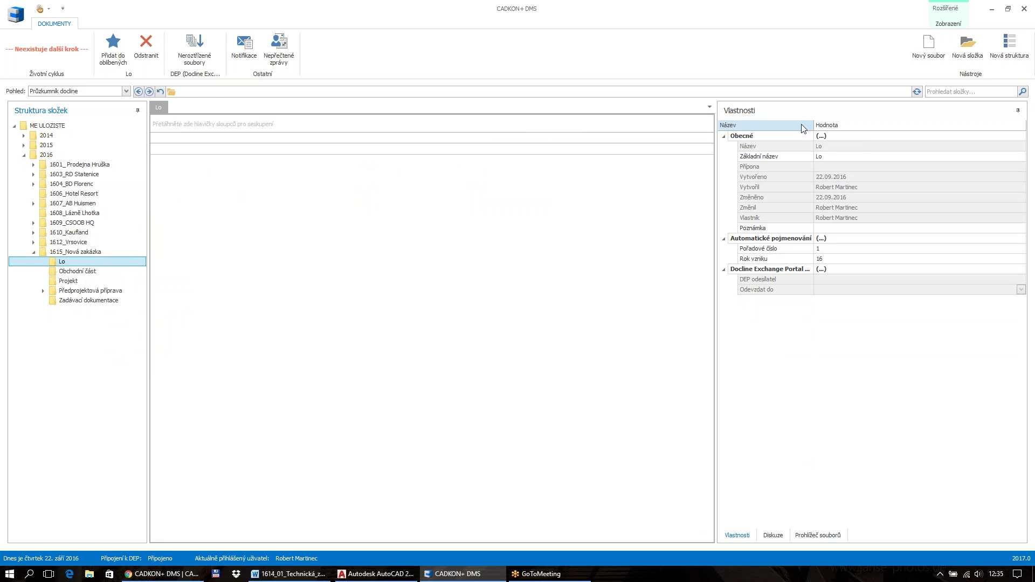
click(936, 51)
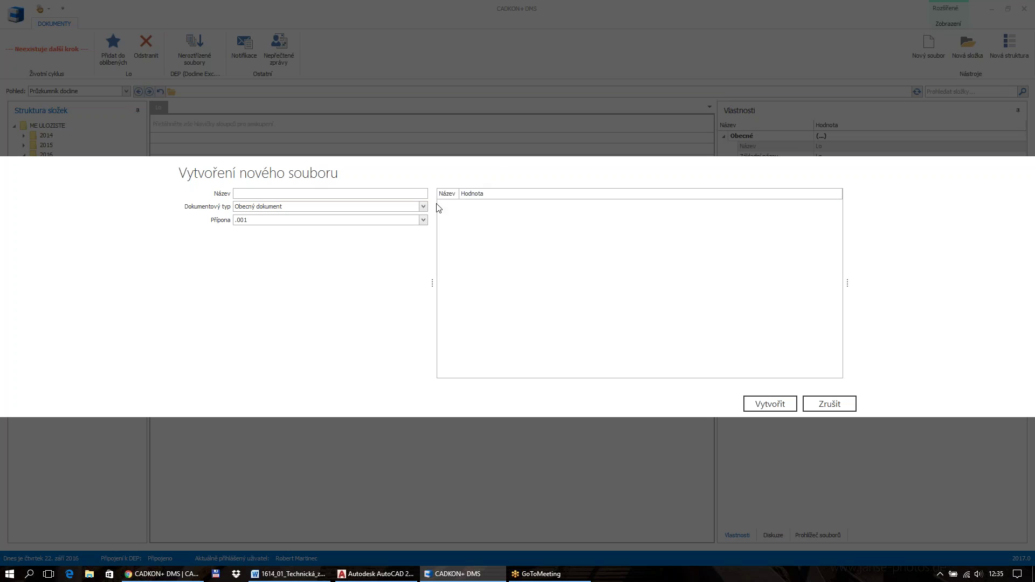
Browse the document type and extension lists in the new-file dialog, then cancel it
click(424, 207)
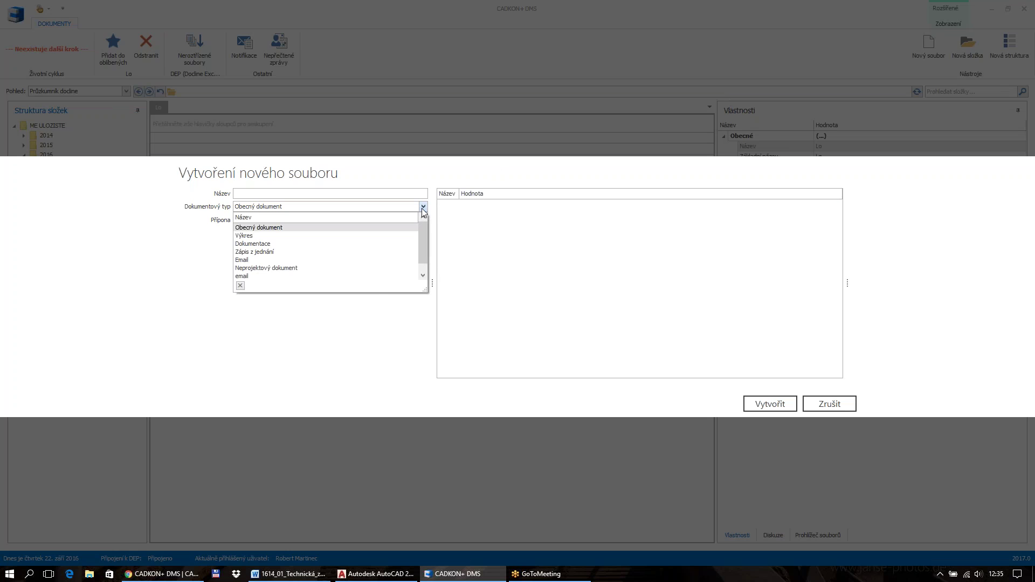
click(425, 209)
click(424, 221)
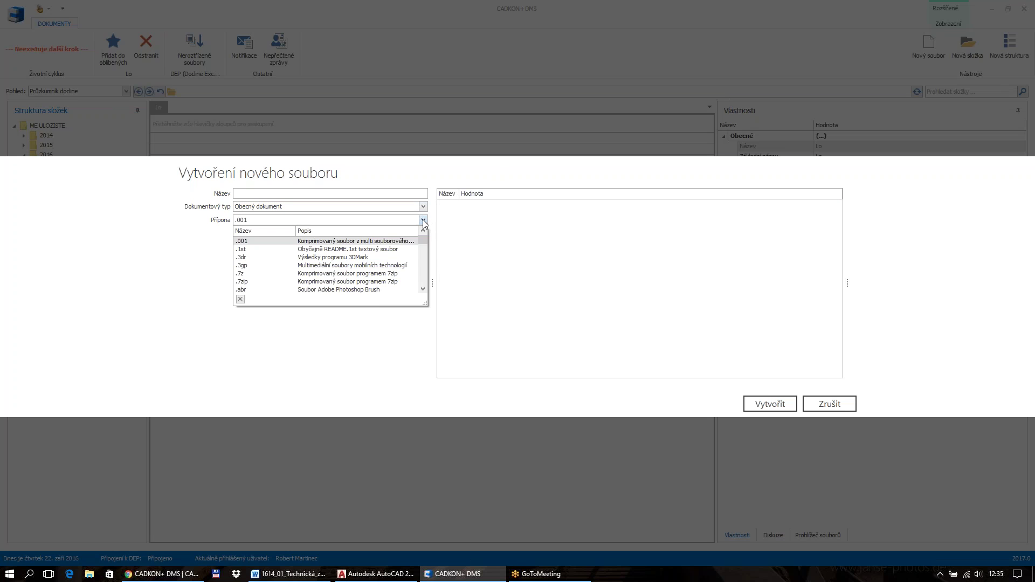
drag(426, 242, 426, 290)
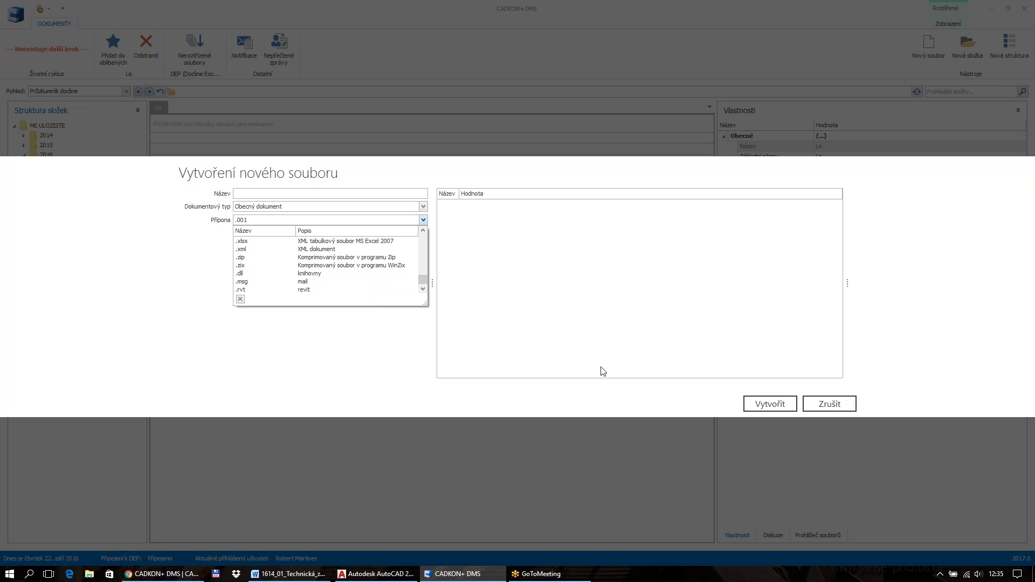
click(830, 403)
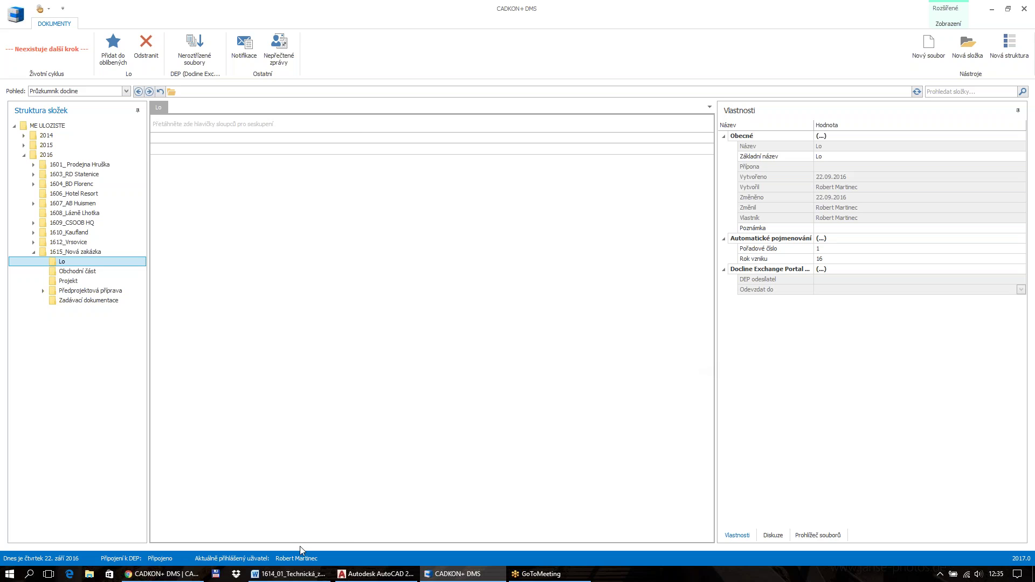
Save the Word report as a copy into DMS storage under 2016 > 1615_Nová zakázka > Obchodní část
click(292, 575)
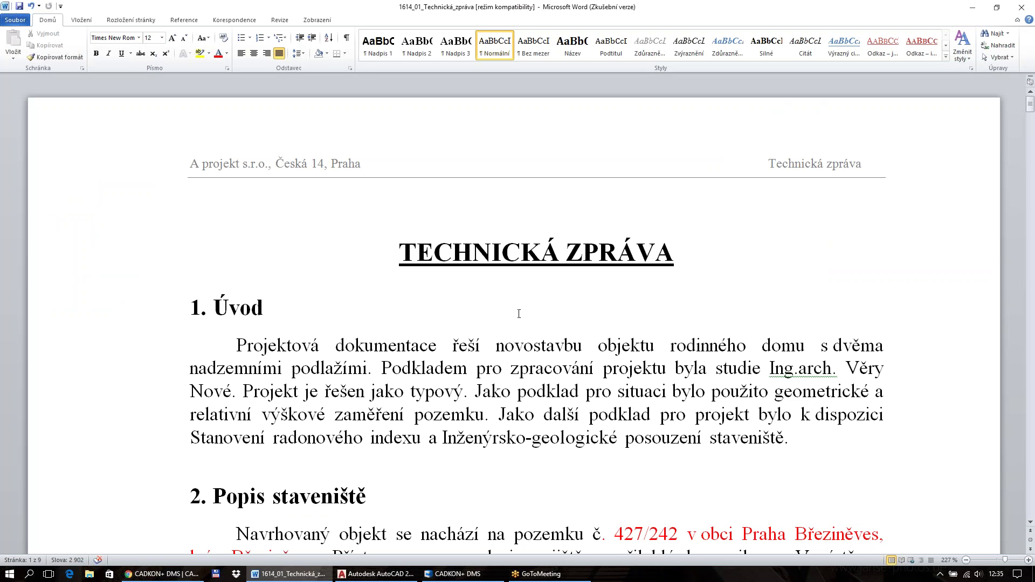
click(15, 20)
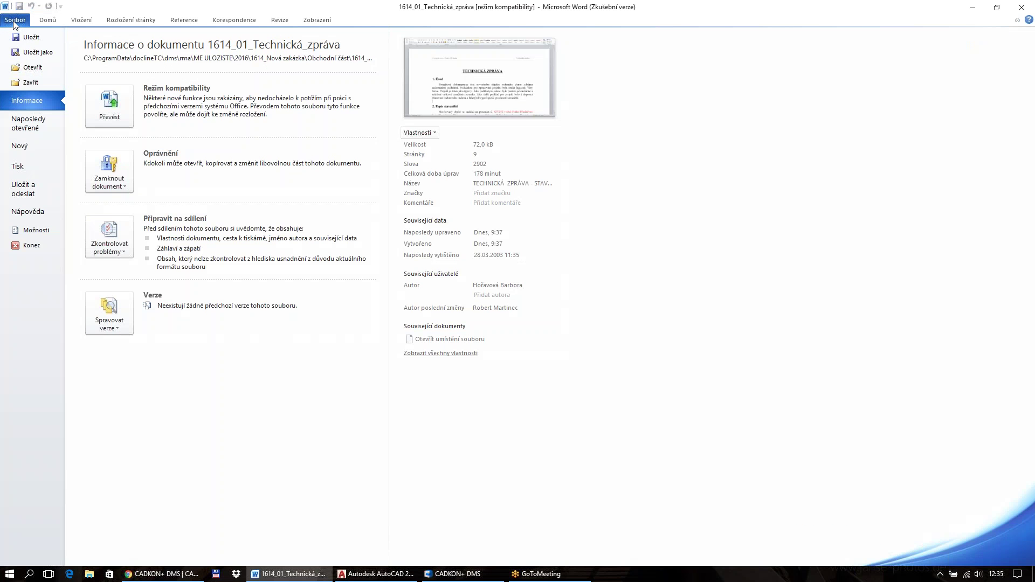
click(31, 52)
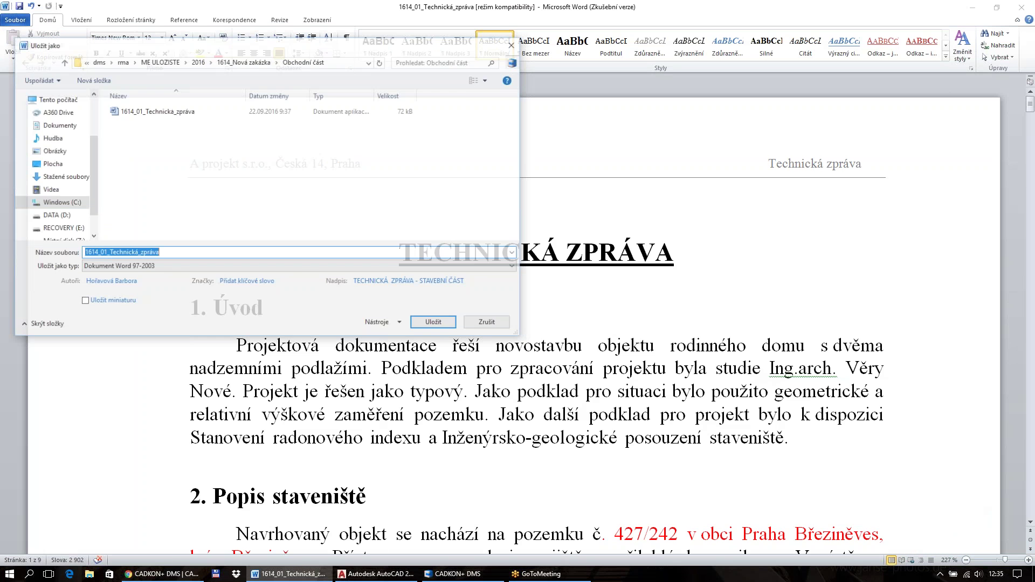
click(514, 63)
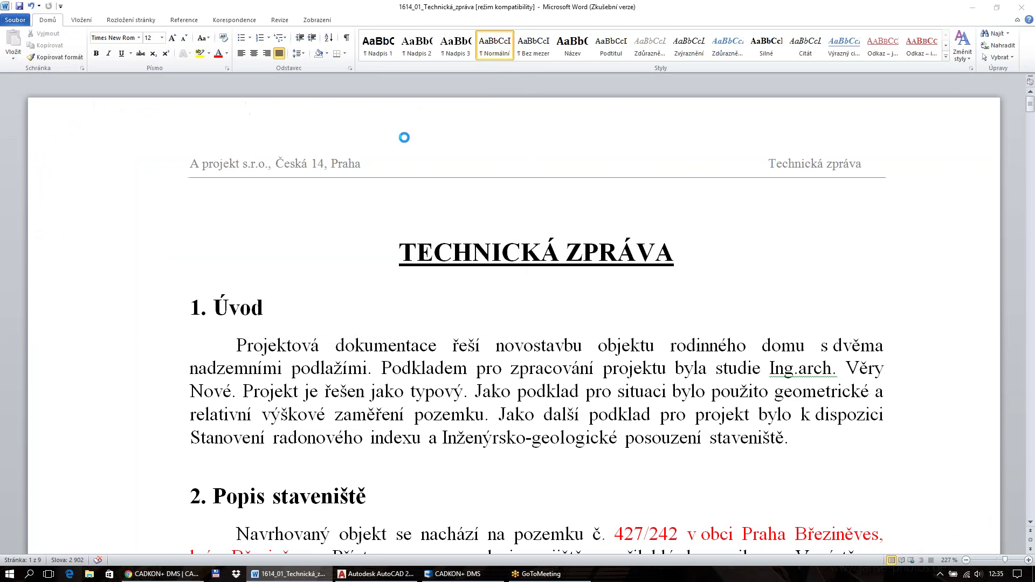
click(28, 86)
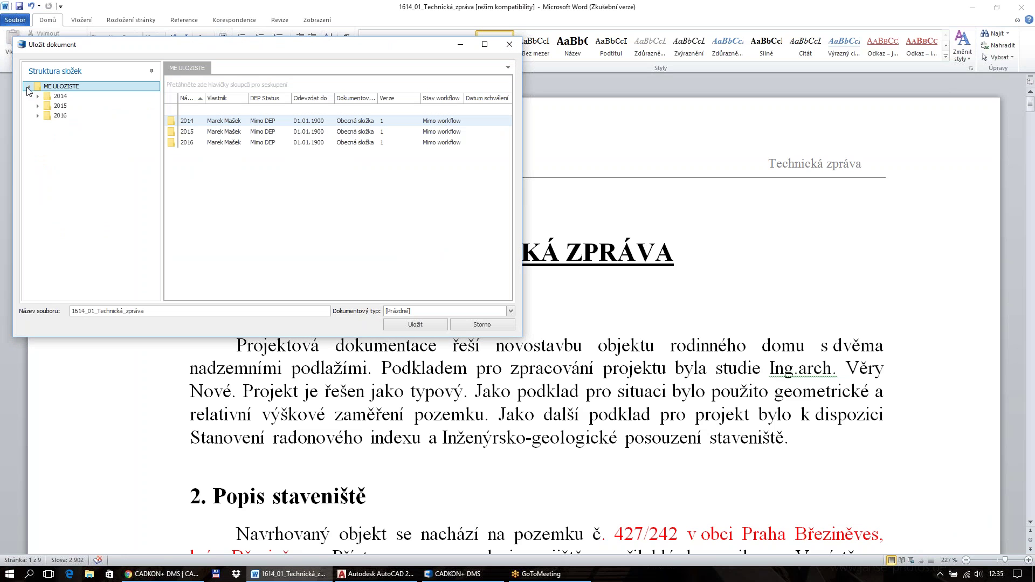
click(38, 117)
click(47, 214)
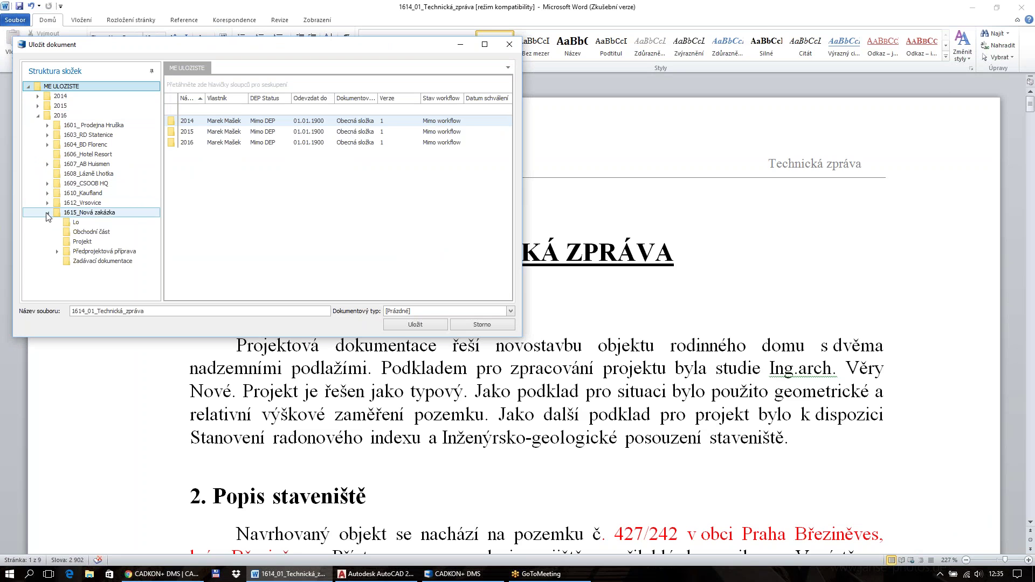
click(91, 231)
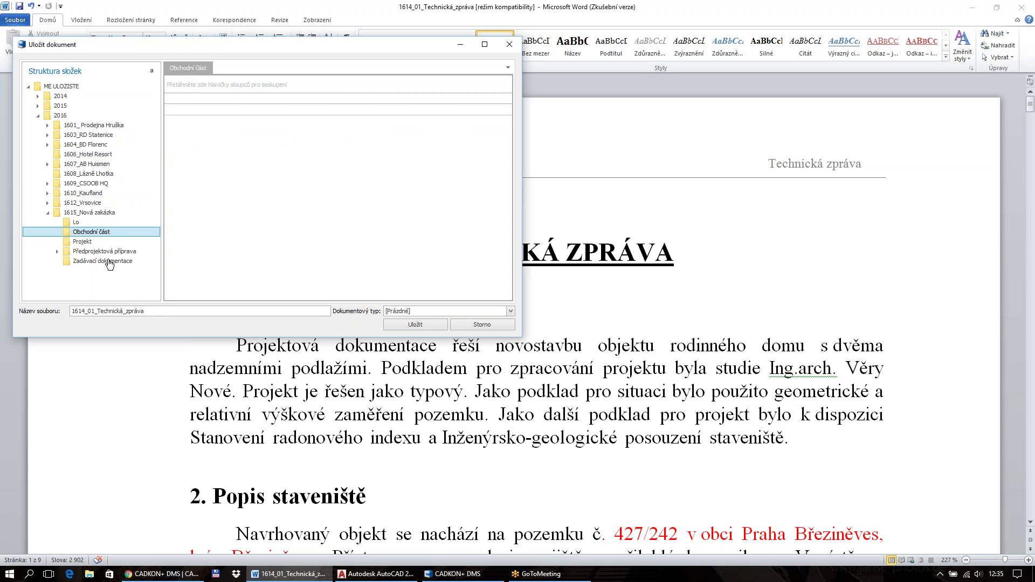
Set the document type to Dokumentace and save the report
text(dov)
click(403, 312)
click(400, 328)
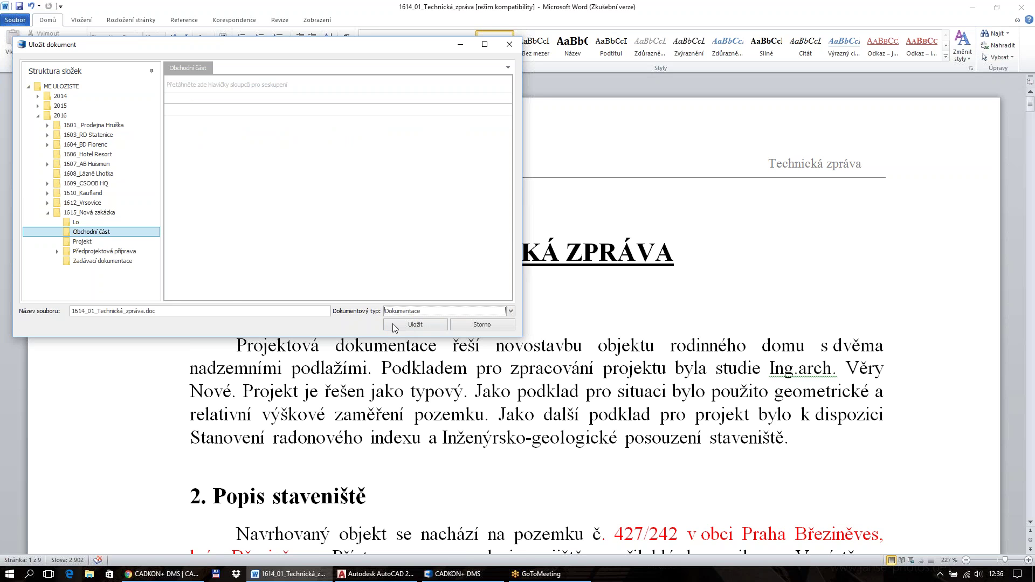
click(407, 328)
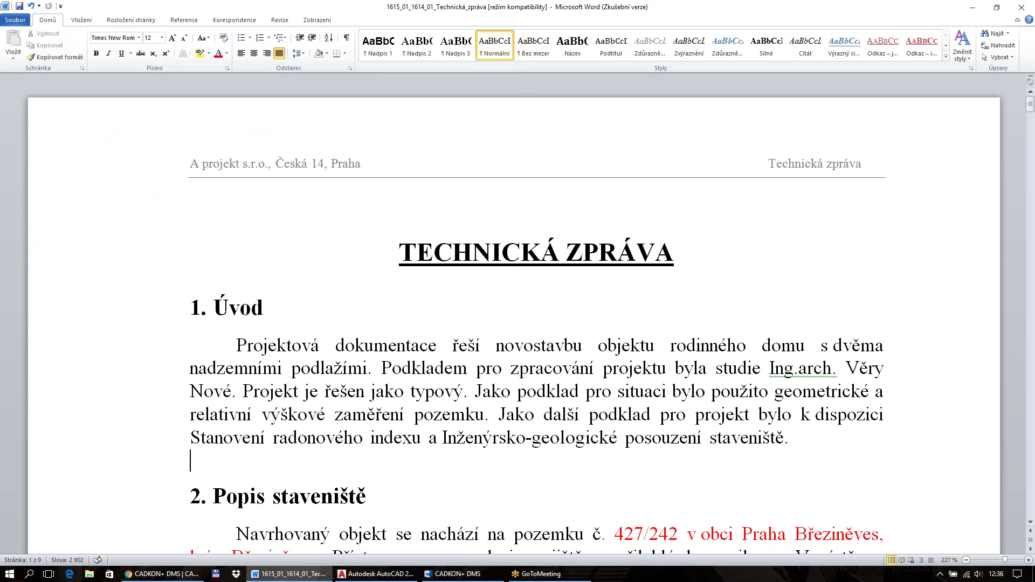
Show the saved report in Obchodní část with DMS restored down, Word and Chrome minimized
click(439, 577)
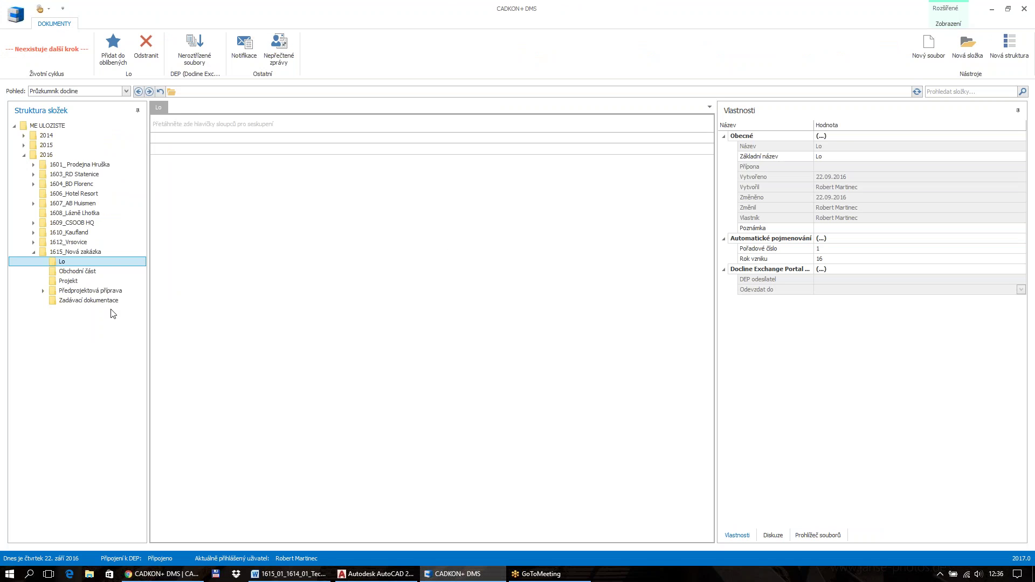
click(78, 271)
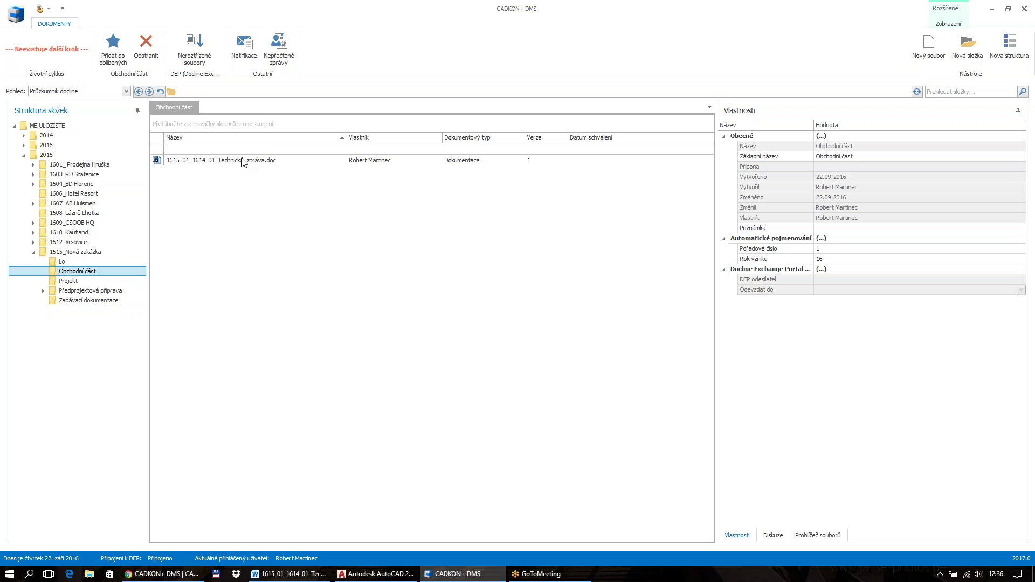
click(1008, 9)
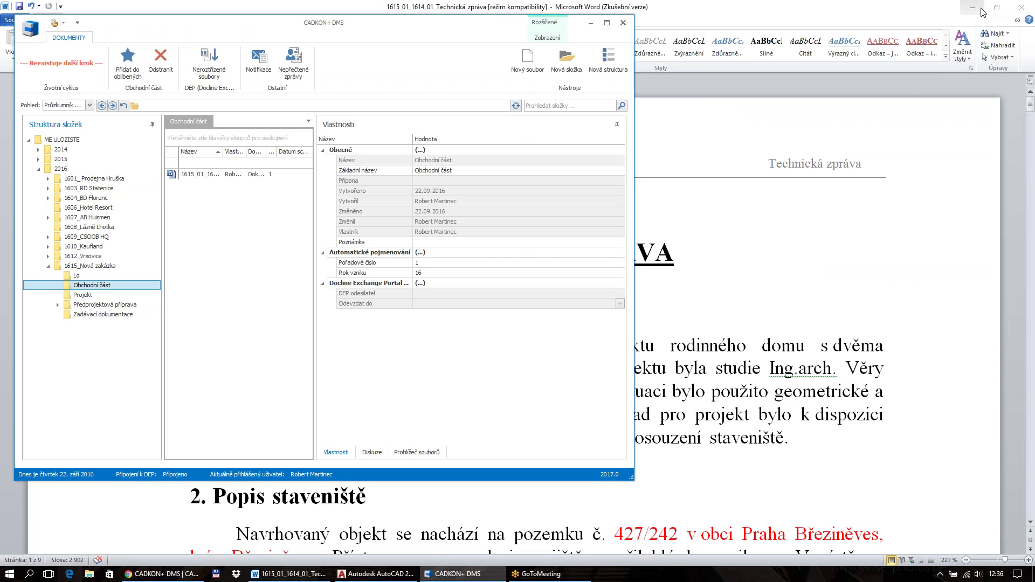
click(979, 9)
click(971, 7)
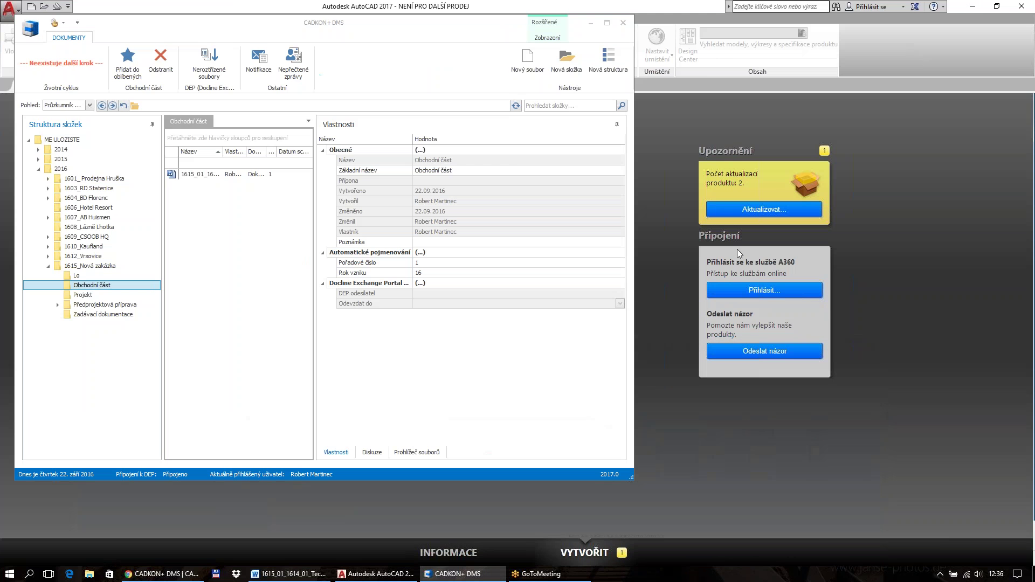
Import desktop drawing 01_RD_STATENICE_DPS_KCE.dwg into the Projekt folder as a Výkres document
click(973, 6)
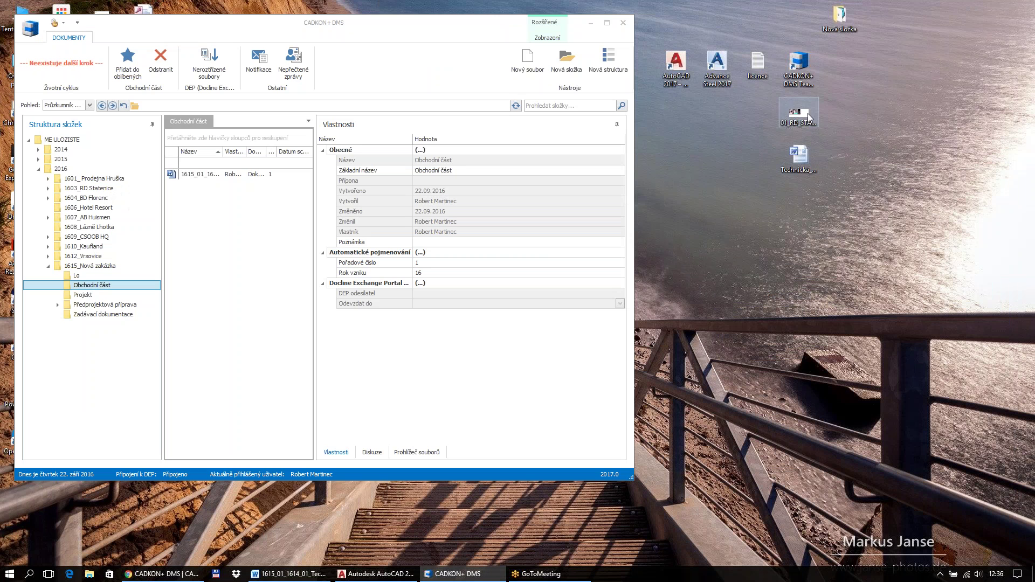
drag(633, 479, 678, 514)
click(84, 297)
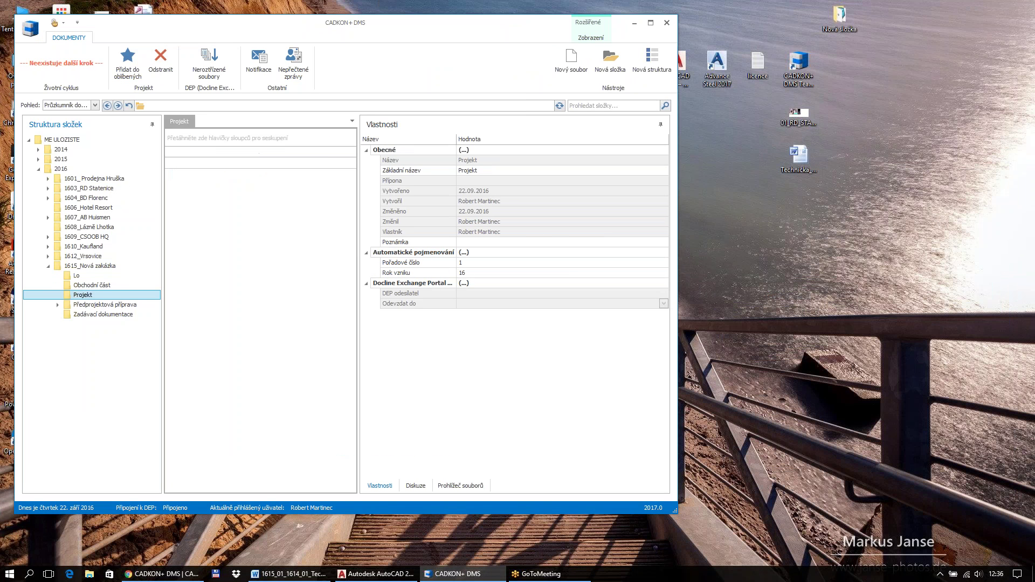
drag(794, 115, 241, 236)
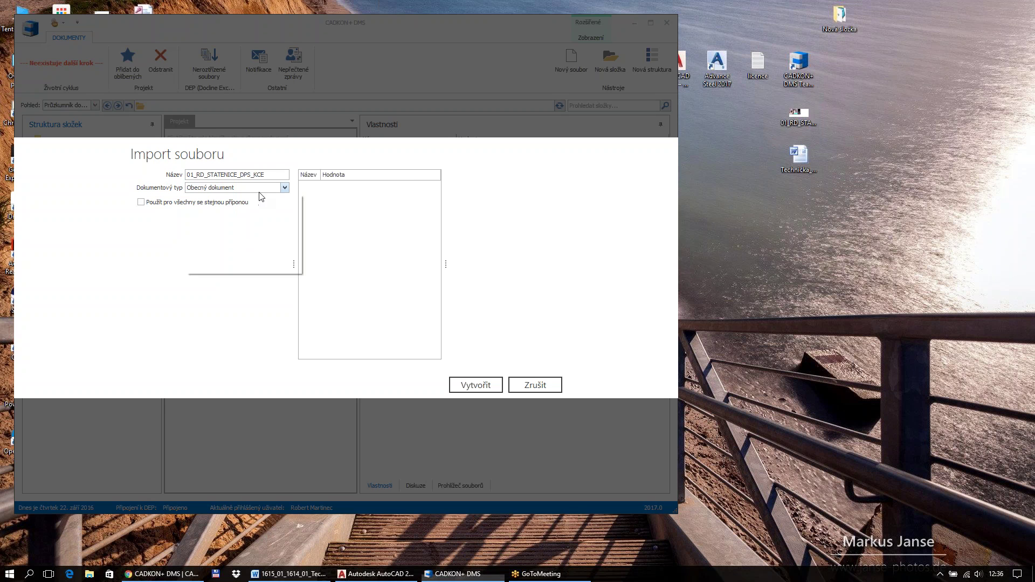
click(260, 192)
click(233, 217)
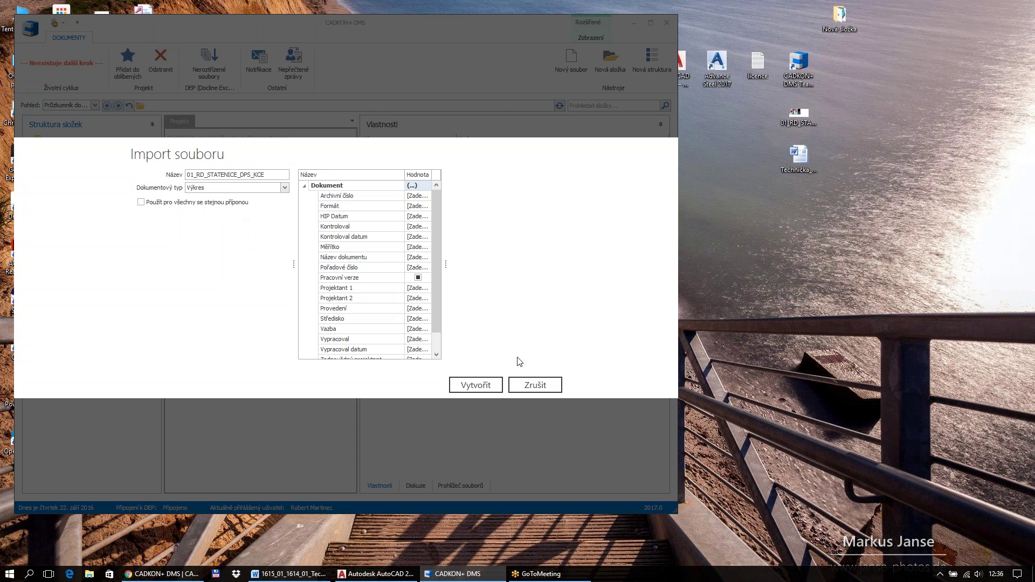
click(479, 385)
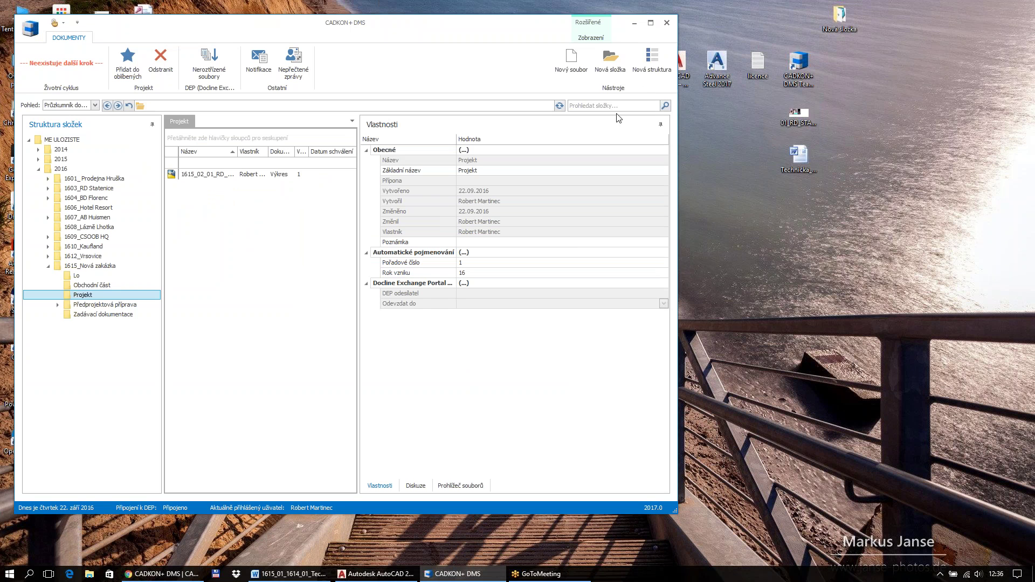
click(651, 22)
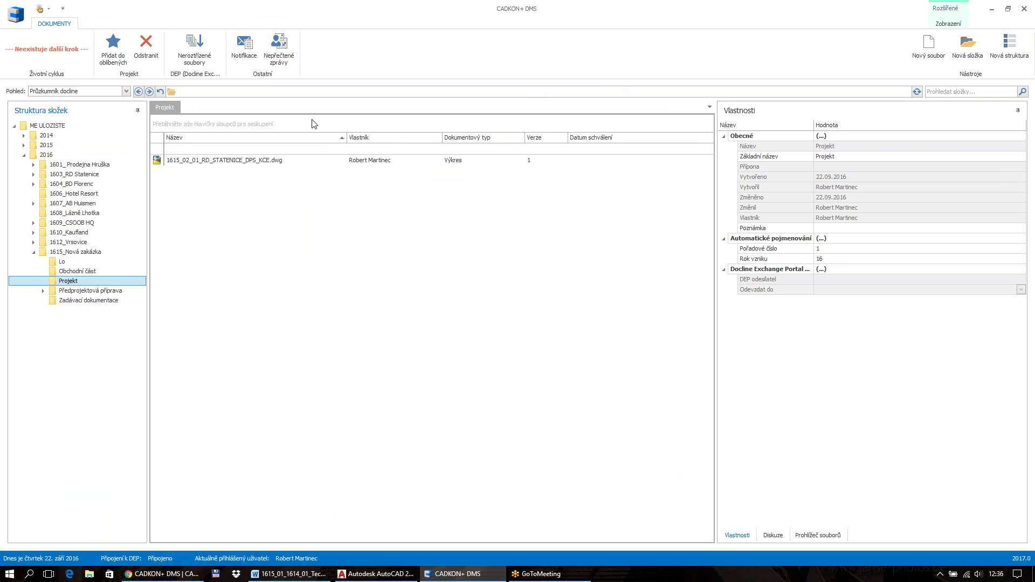
Open 1615_02_01_RD_STATENICE_DPS_KCE.dwg in AutoCAD, ignoring the missing SHX fonts
click(233, 163)
double_click(233, 160)
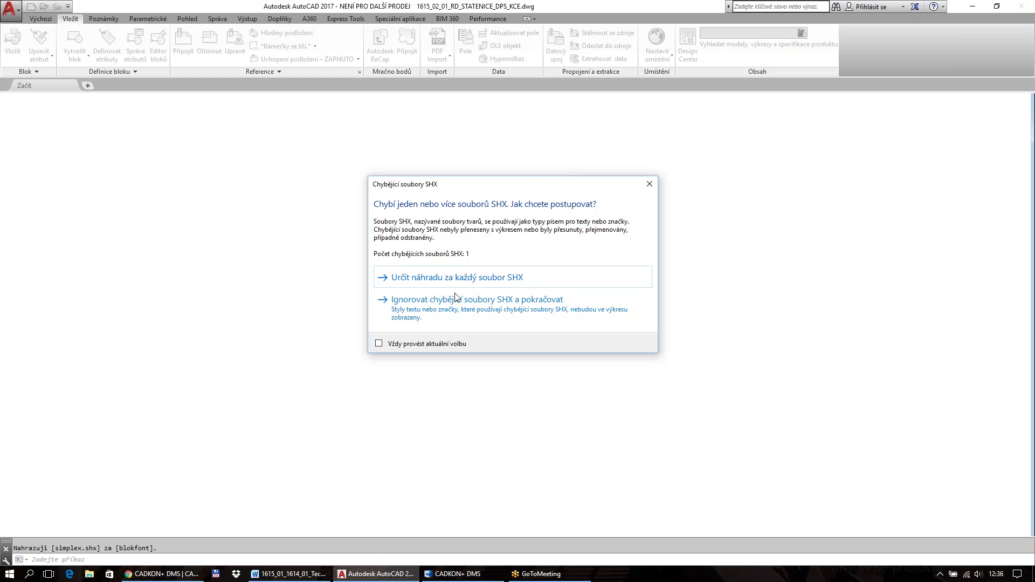
click(452, 303)
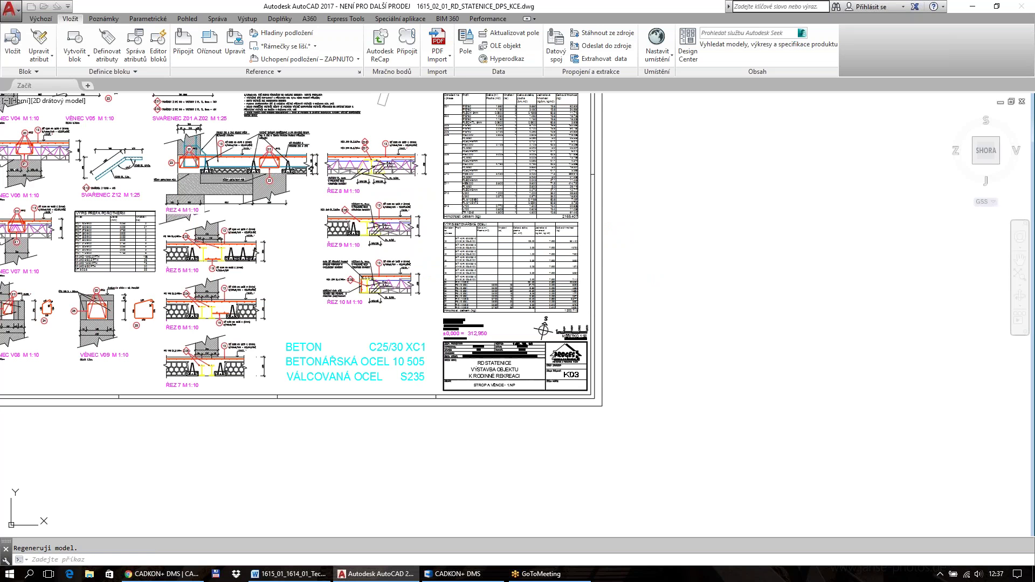
scroll(527, 327, up, 10)
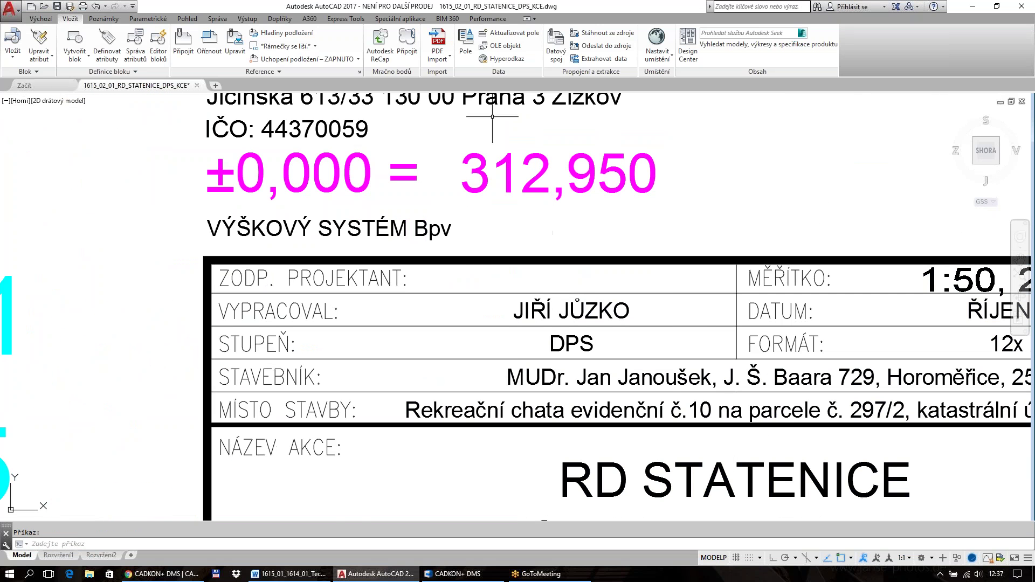
Insert the _ZODPOVEDNY_PROJEKTANT field into the ZODP. PROJEKTANT title block row
click(465, 43)
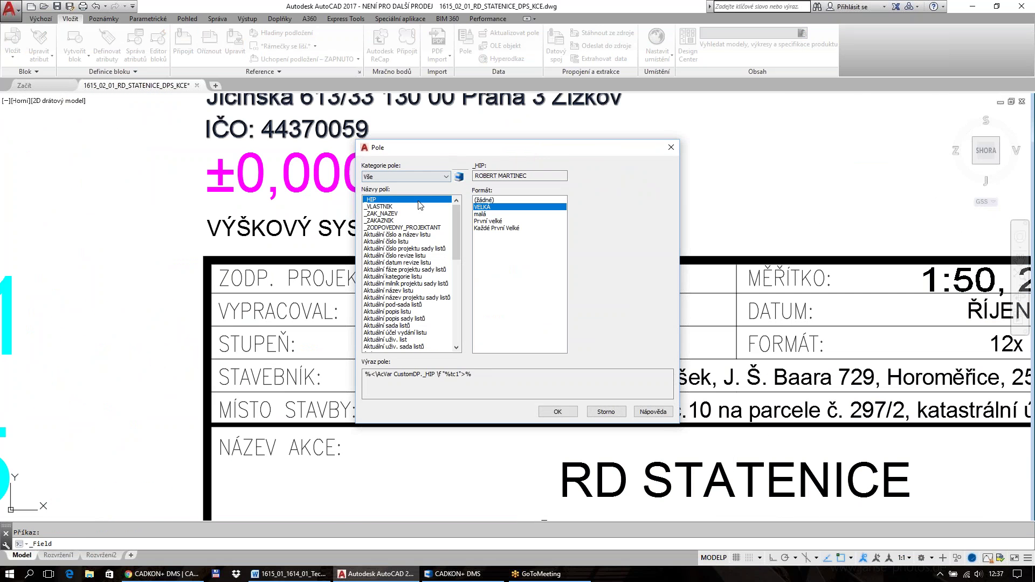
click(405, 228)
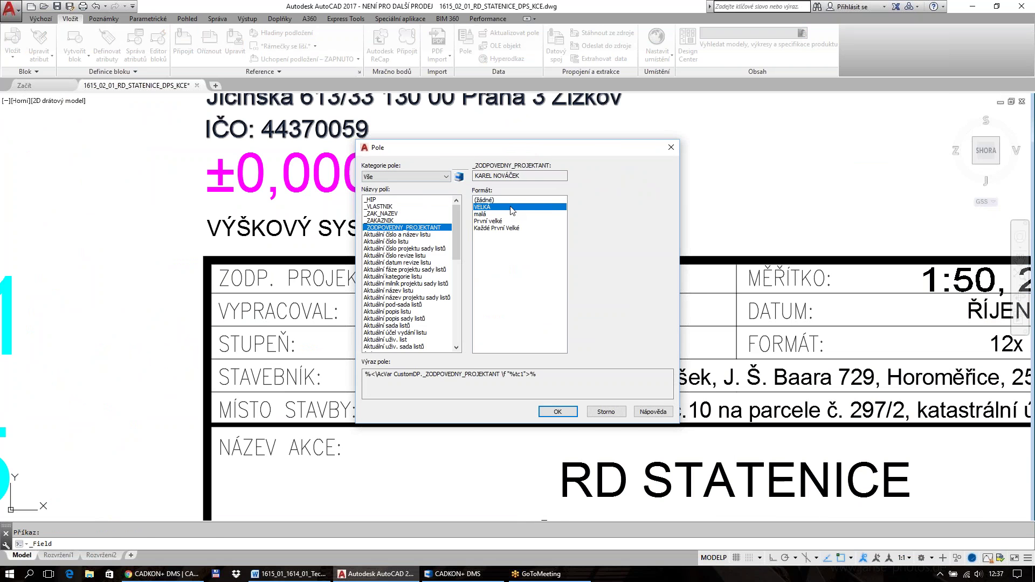
click(558, 412)
scroll(505, 282, up, 4)
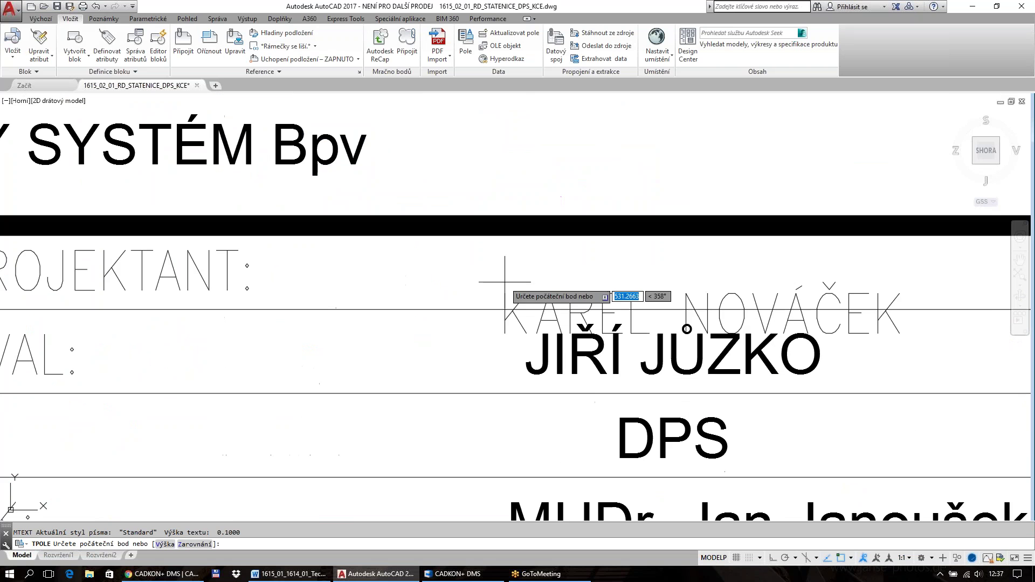
scroll(469, 253, down, 2)
click(439, 230)
scroll(433, 270, down, 3)
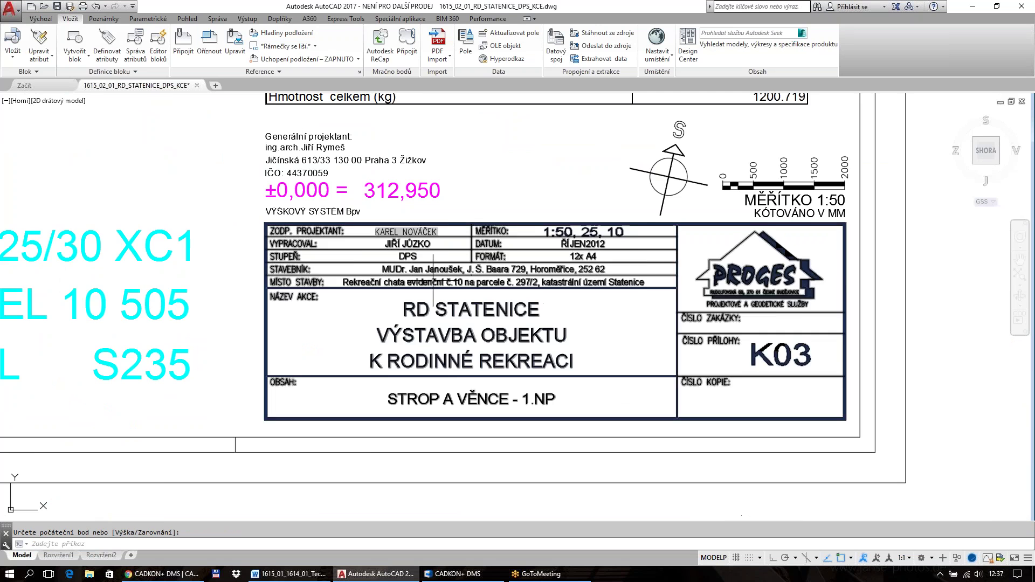
scroll(441, 235, up, 2)
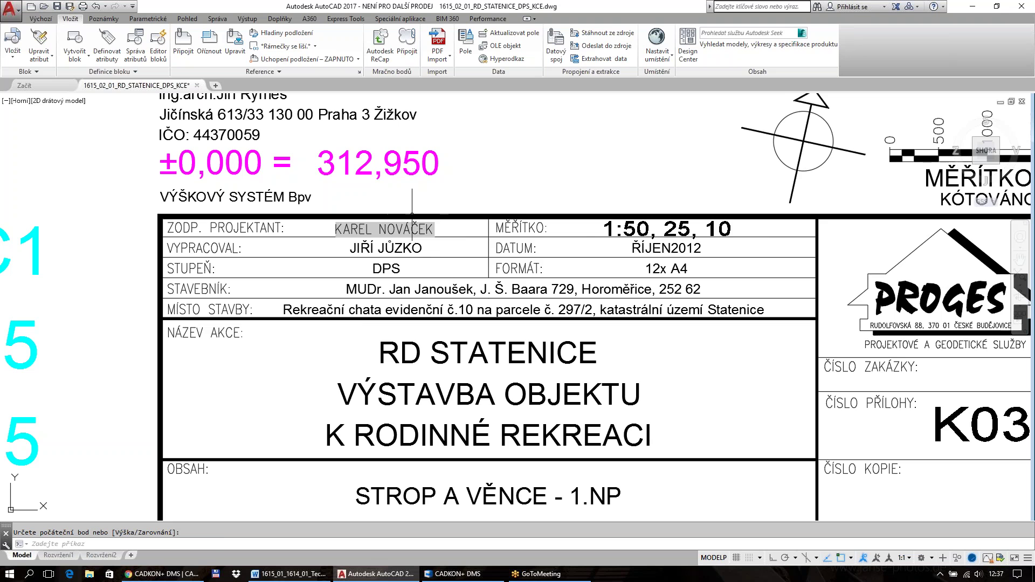
scroll(372, 232, up, 5)
Check the placed designer name, cancelling an attempted repositioning
click(339, 217)
scroll(321, 217, up, 4)
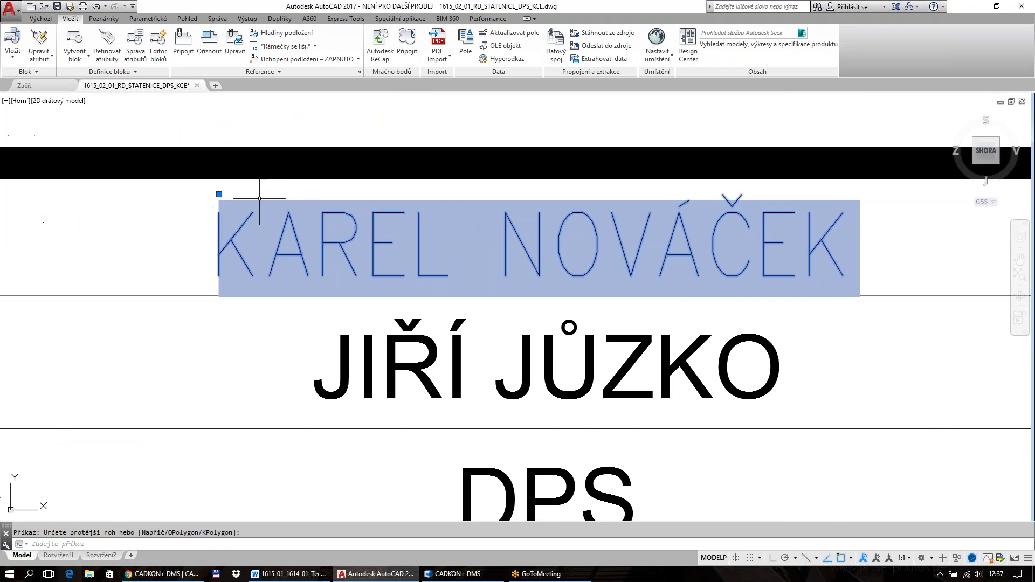
click(219, 194)
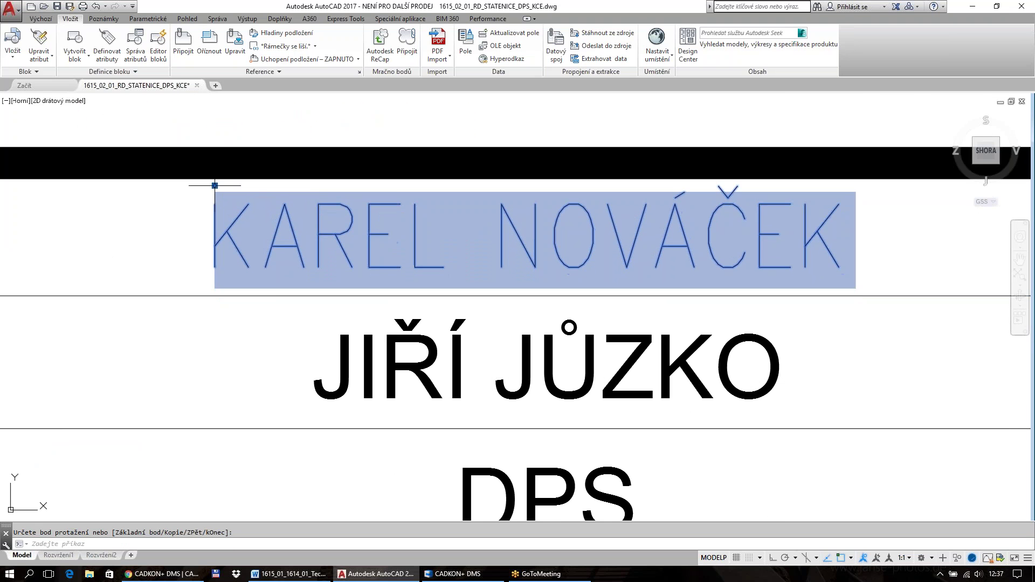
key(Escape)
scroll(215, 185, down, 8)
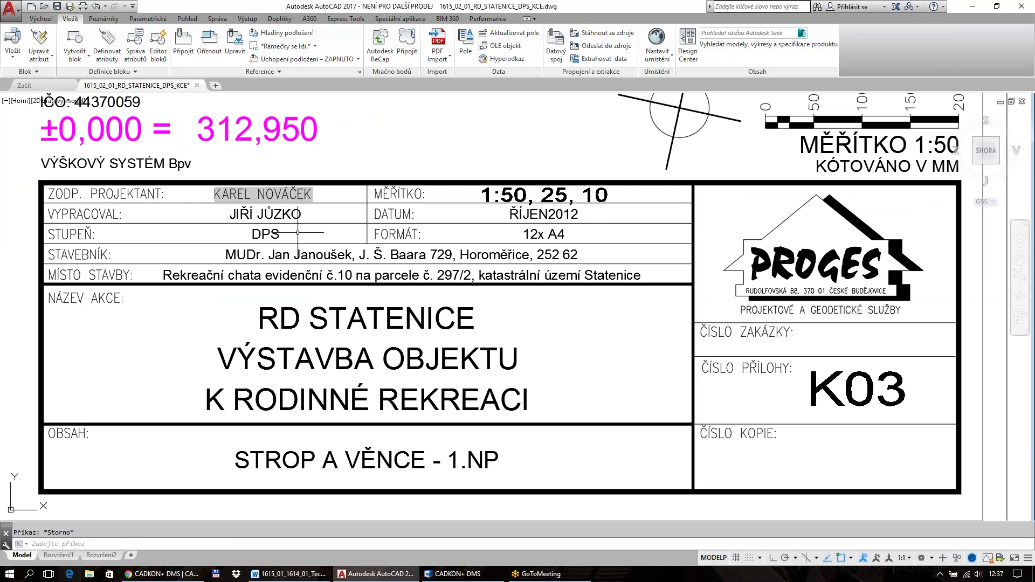
scroll(297, 233, down, 6)
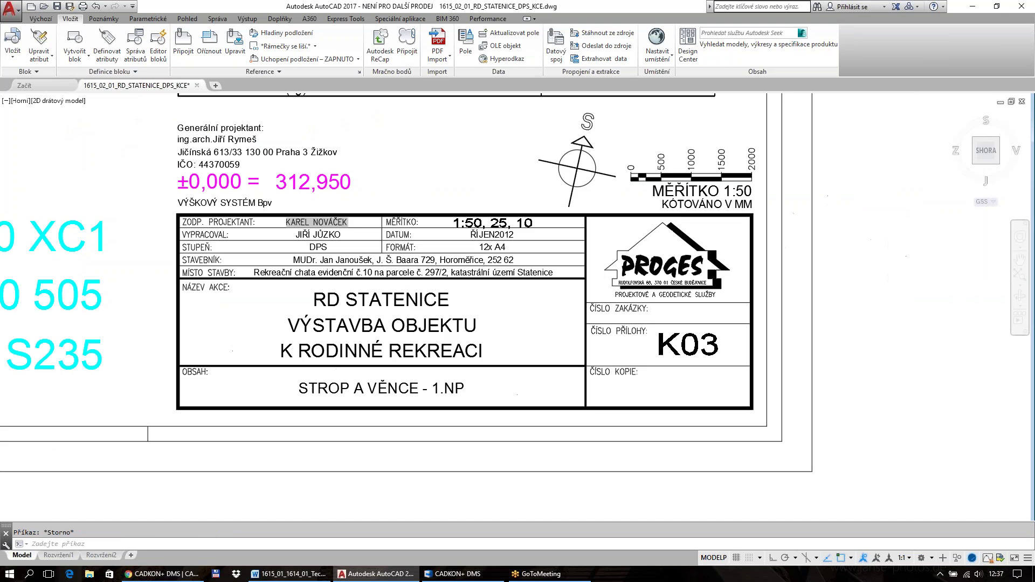
scroll(372, 279, up, 4)
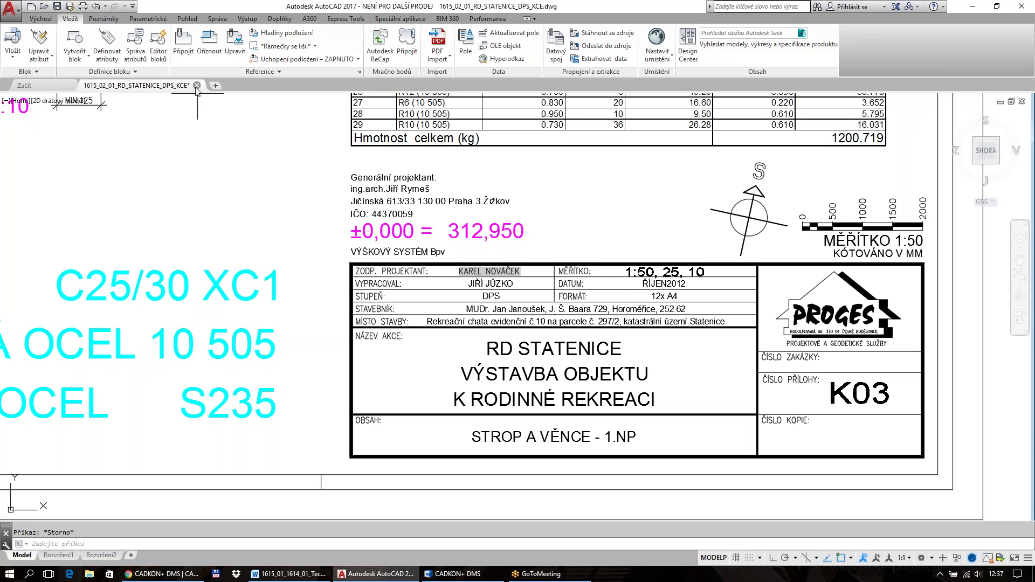
Close the drawing, saving changes with Ano, and exit AutoCAD
click(197, 86)
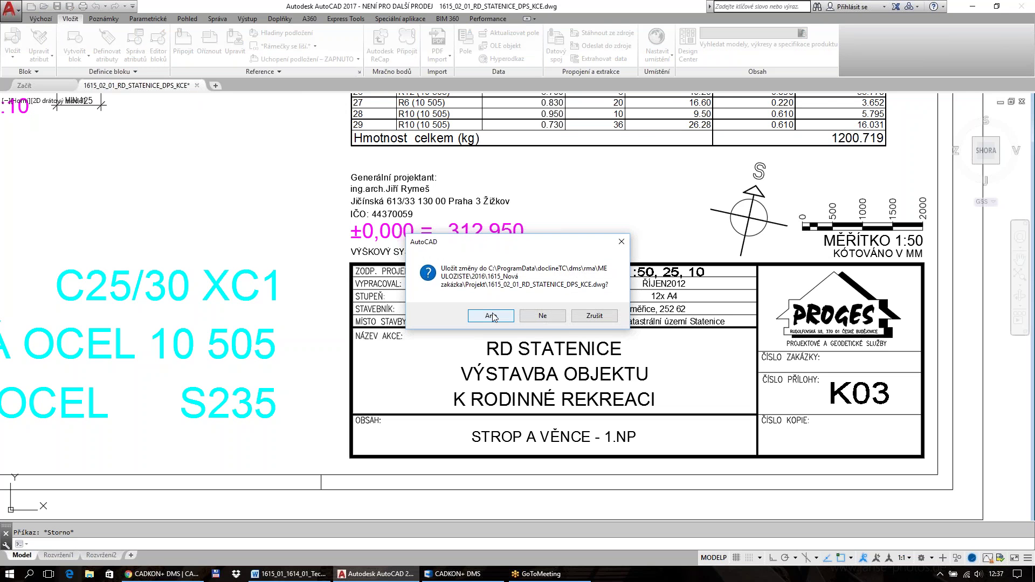
click(491, 316)
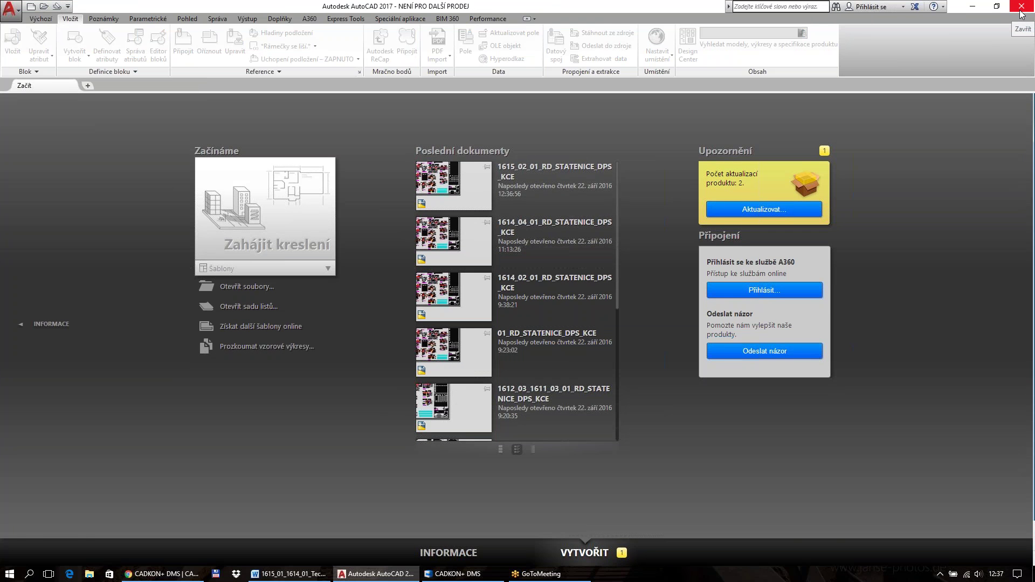
click(1021, 14)
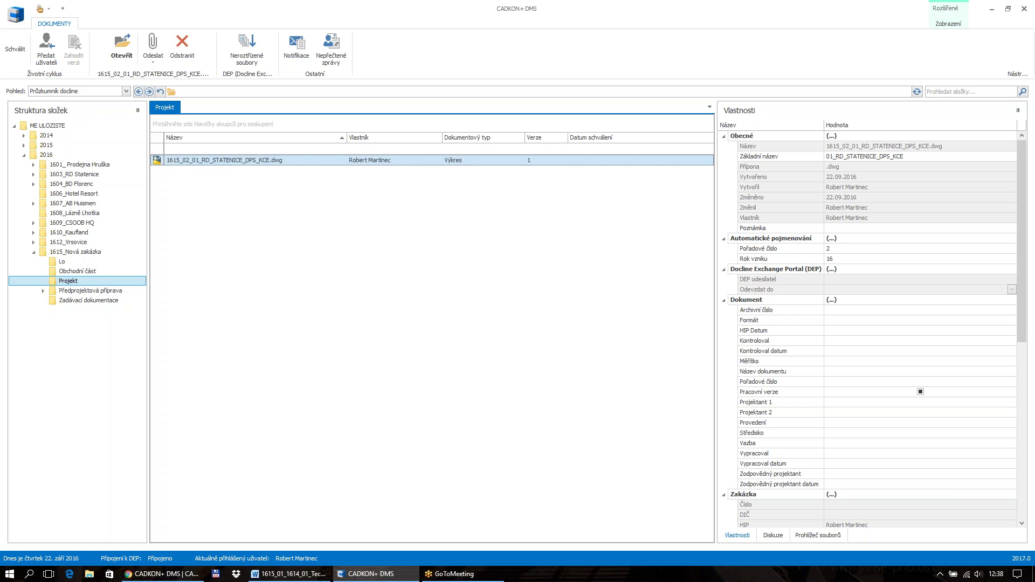
right_click(239, 161)
mouse_move(294, 315)
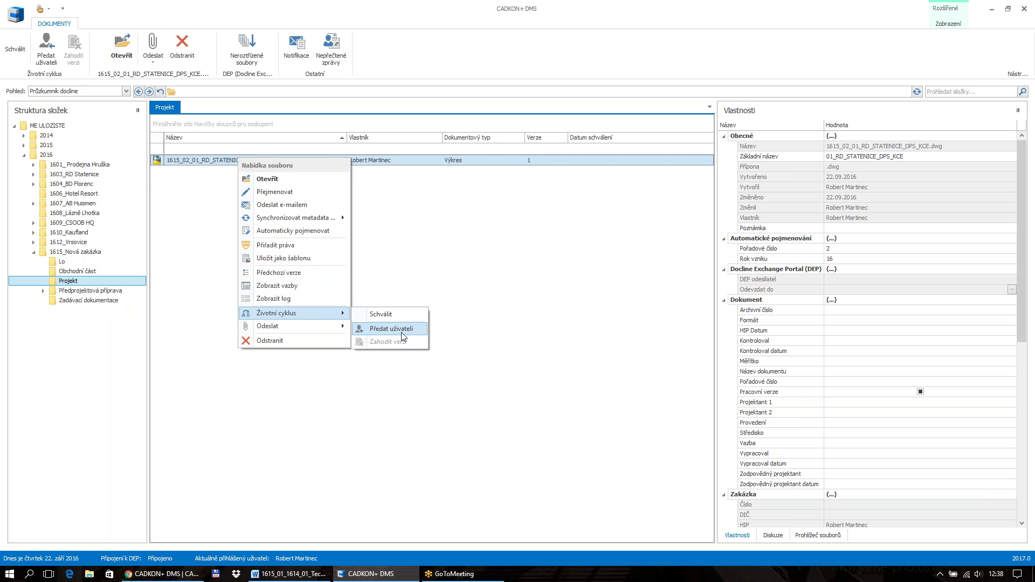
click(459, 311)
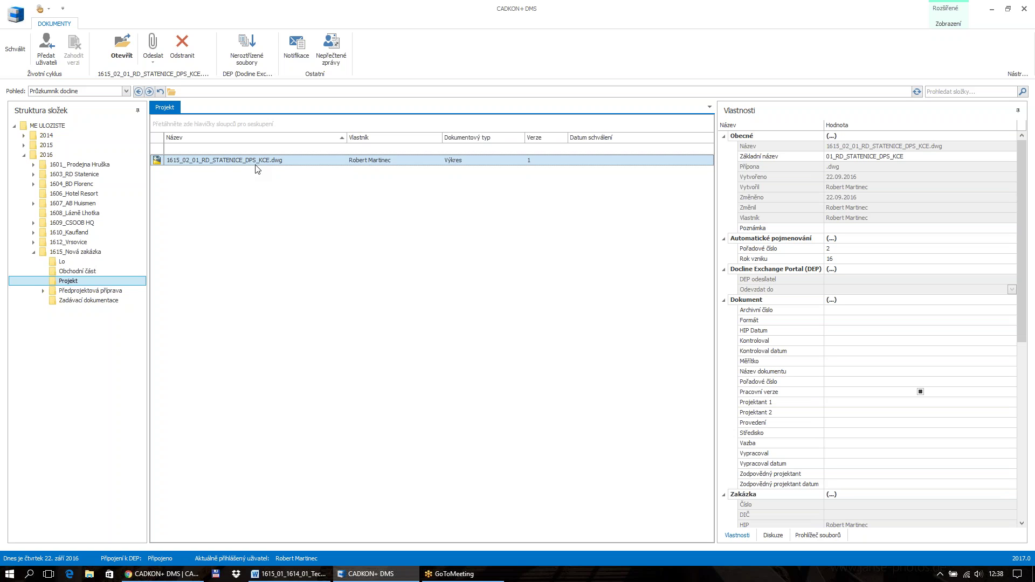
Approve the drawing with Schválit, then return it to work with Rozpracovat
click(15, 49)
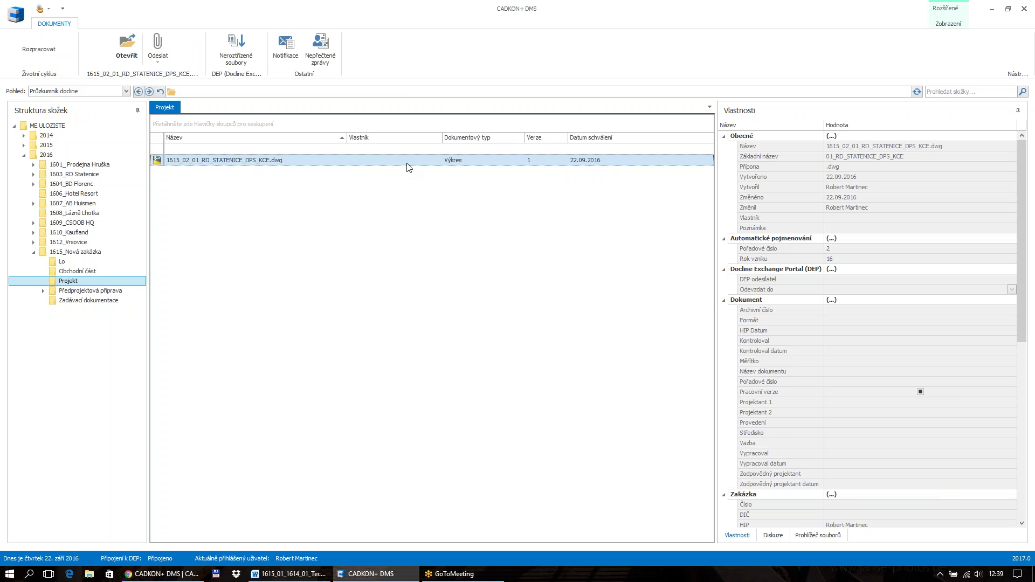
click(47, 50)
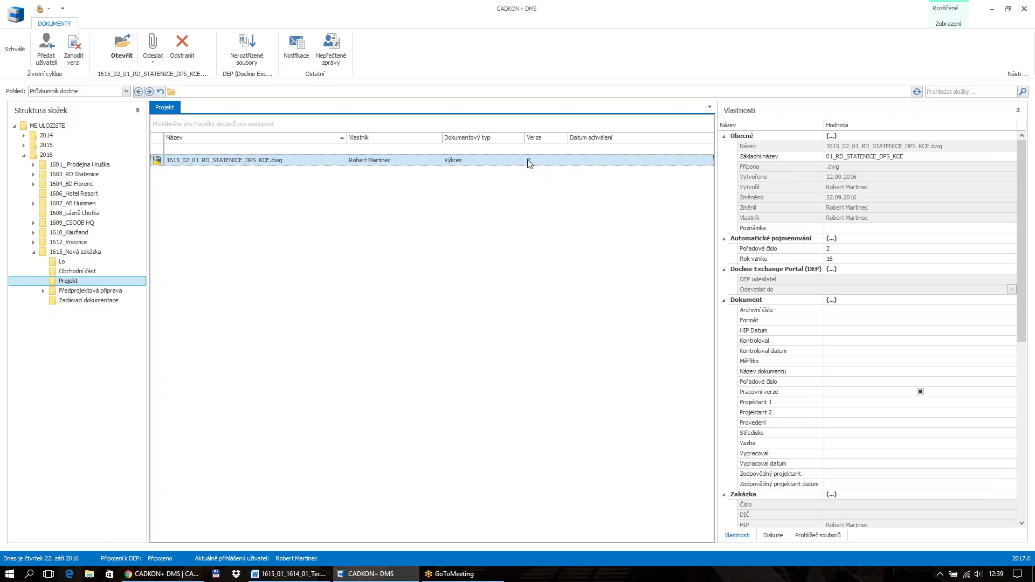
right_click(279, 169)
click(341, 283)
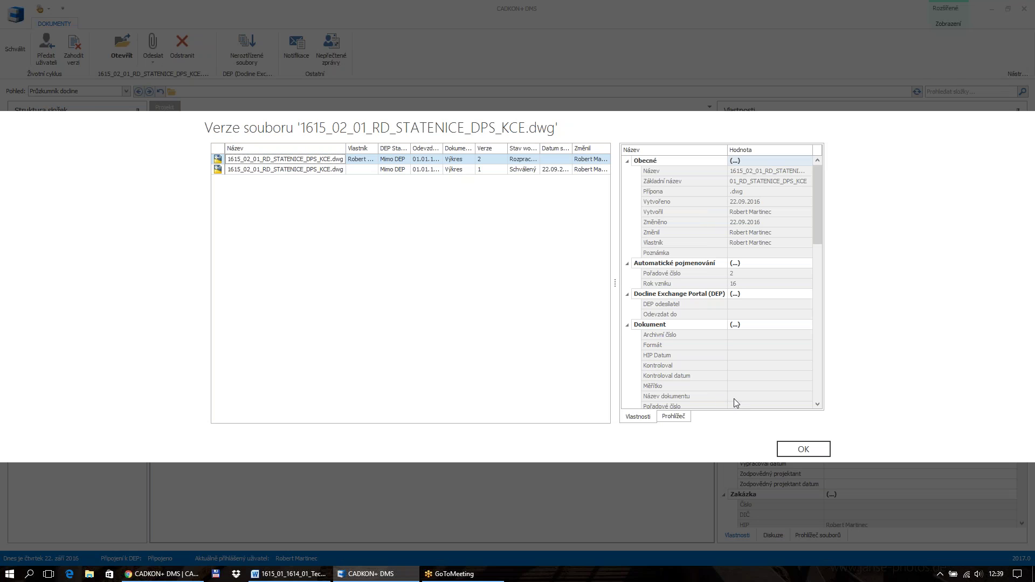
click(800, 449)
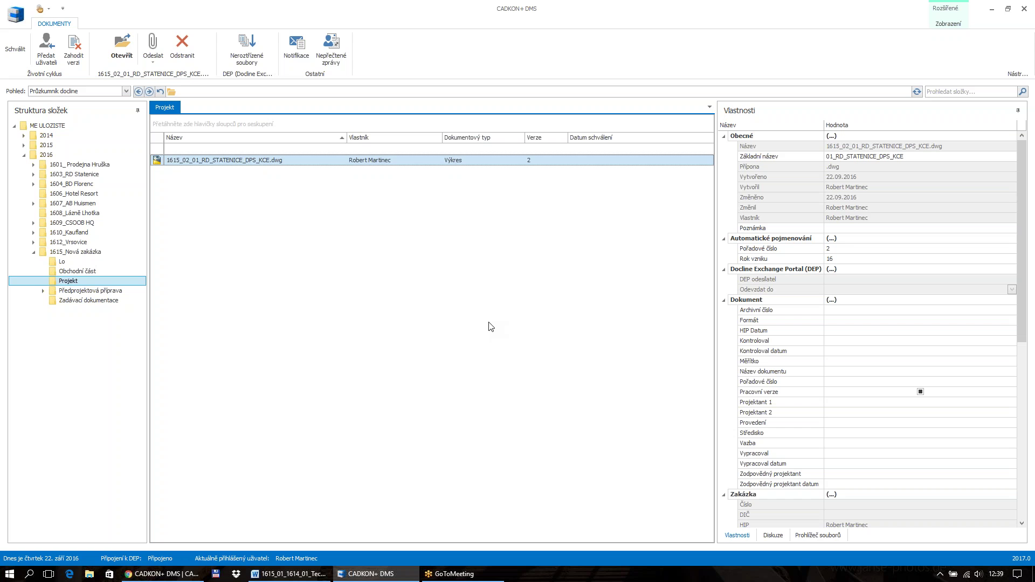
Show the Nabídka souboru context menu for 1615_02_01_RD_STATENICE_DPS_KCE.dwg
right_click(252, 166)
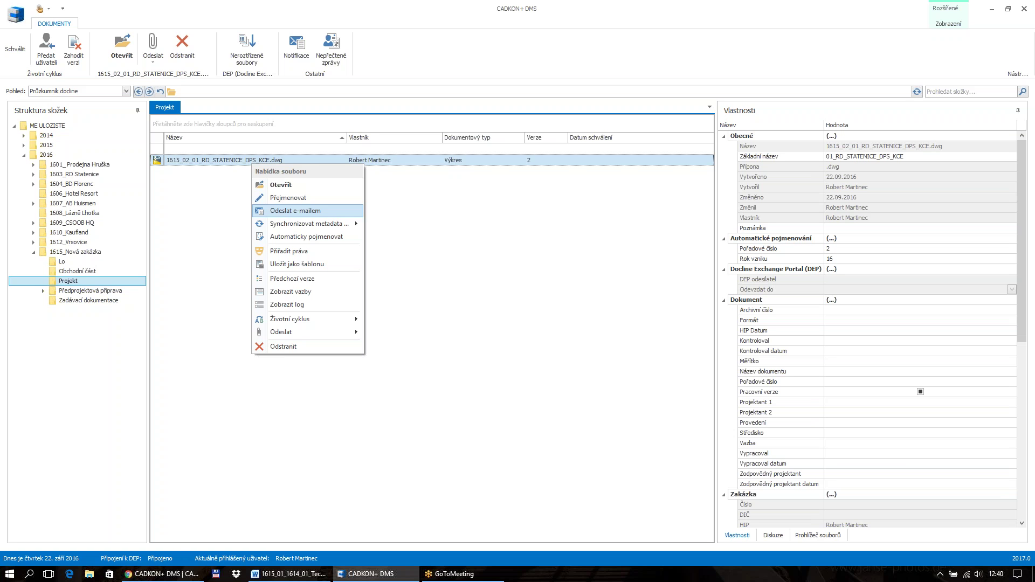
click(162, 575)
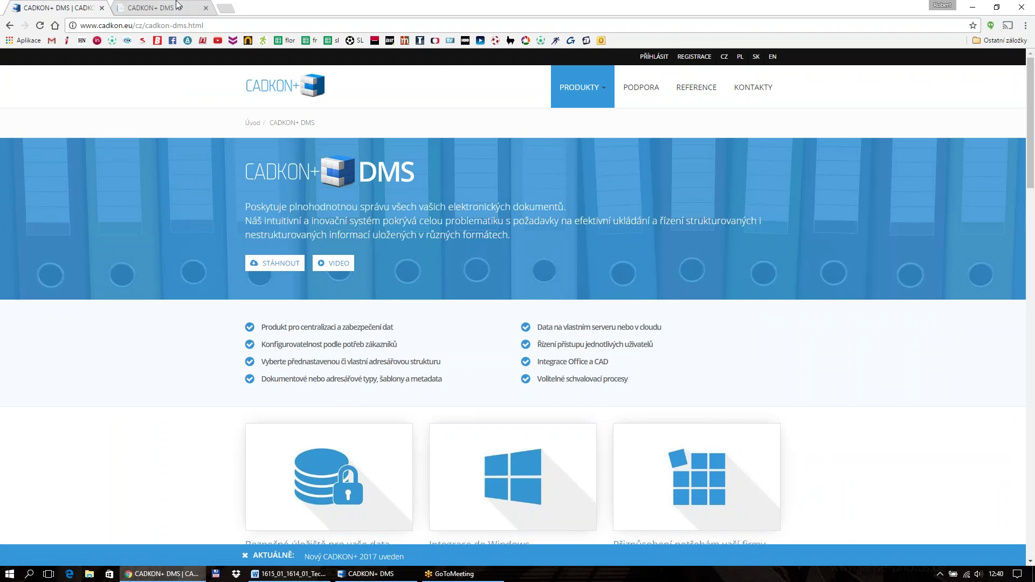
click(178, 6)
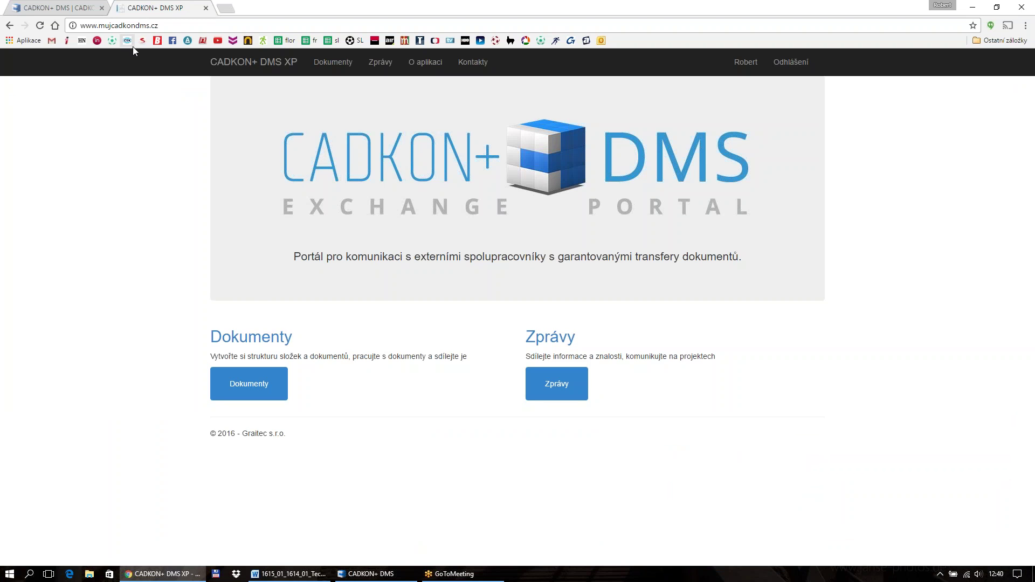
click(369, 573)
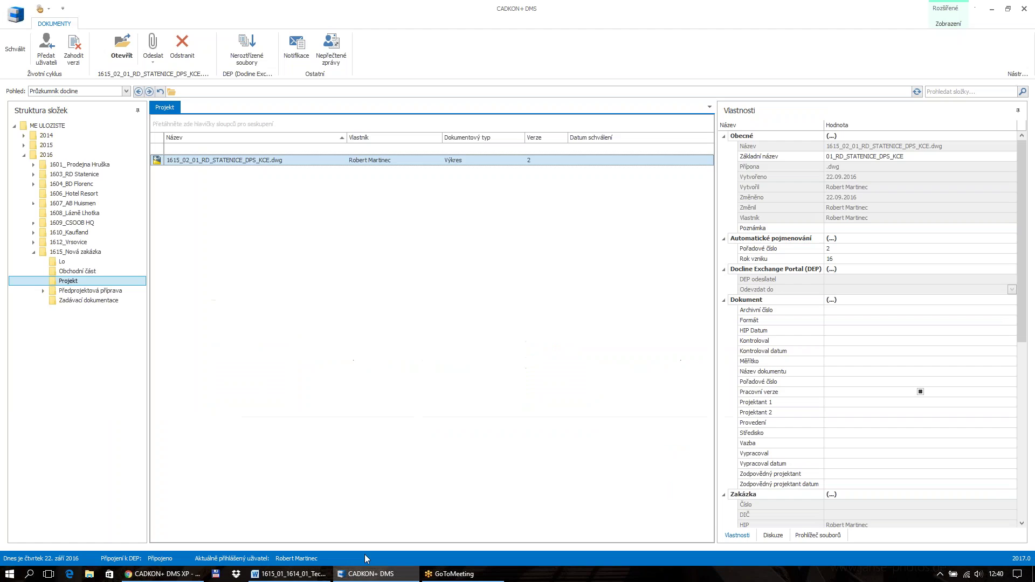
Approve the drawing with Schválit
right_click(196, 164)
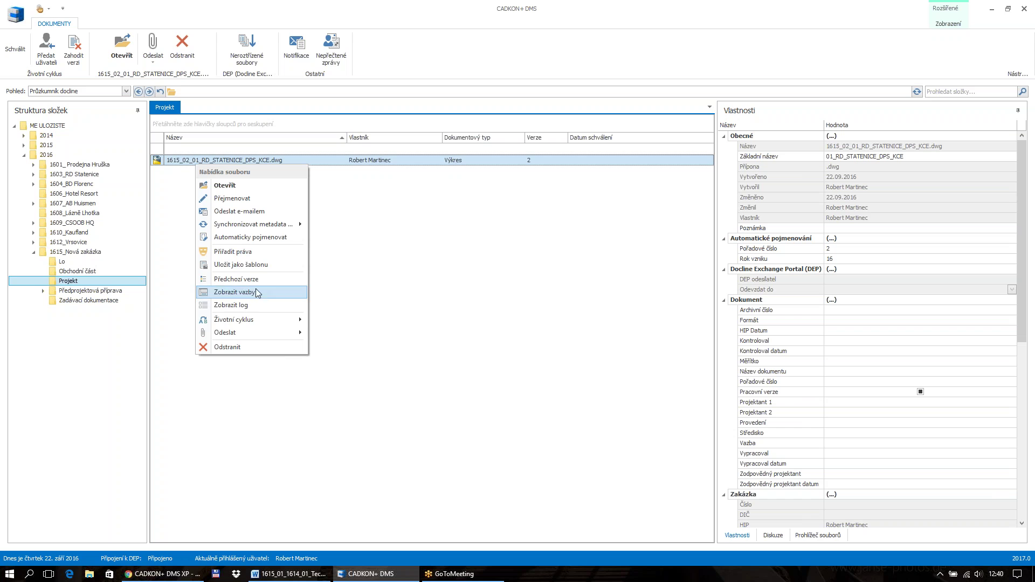
mouse_move(265, 332)
click(386, 253)
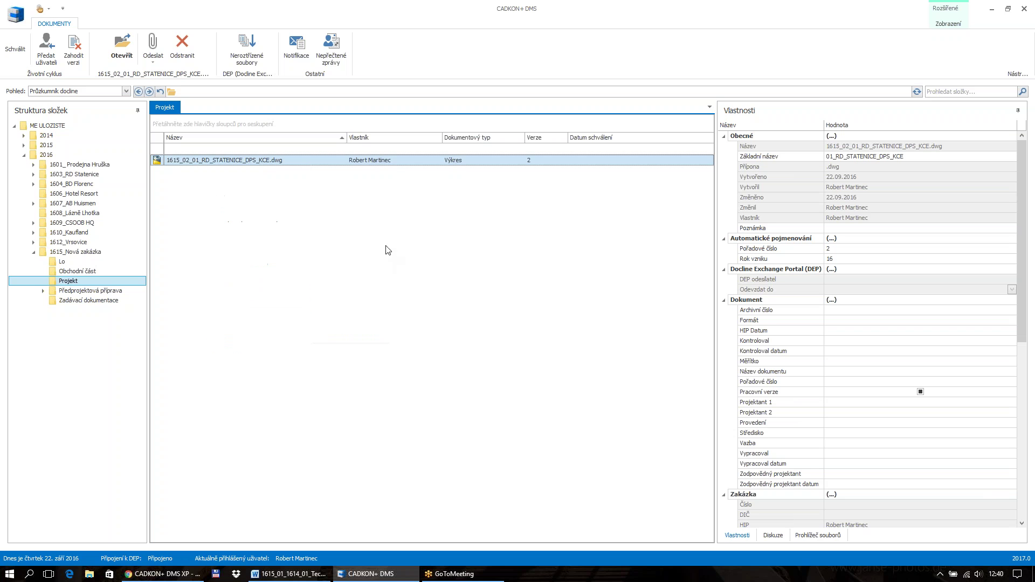
click(15, 49)
Start sending the approved drawing via Odeslat > Odeslat ke zpracování
right_click(225, 165)
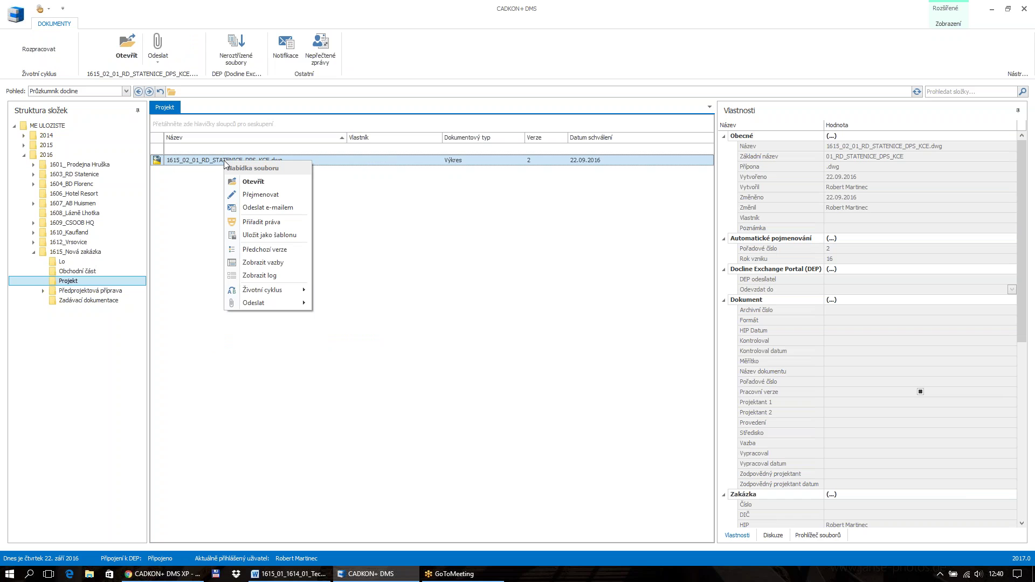
mouse_move(288, 296)
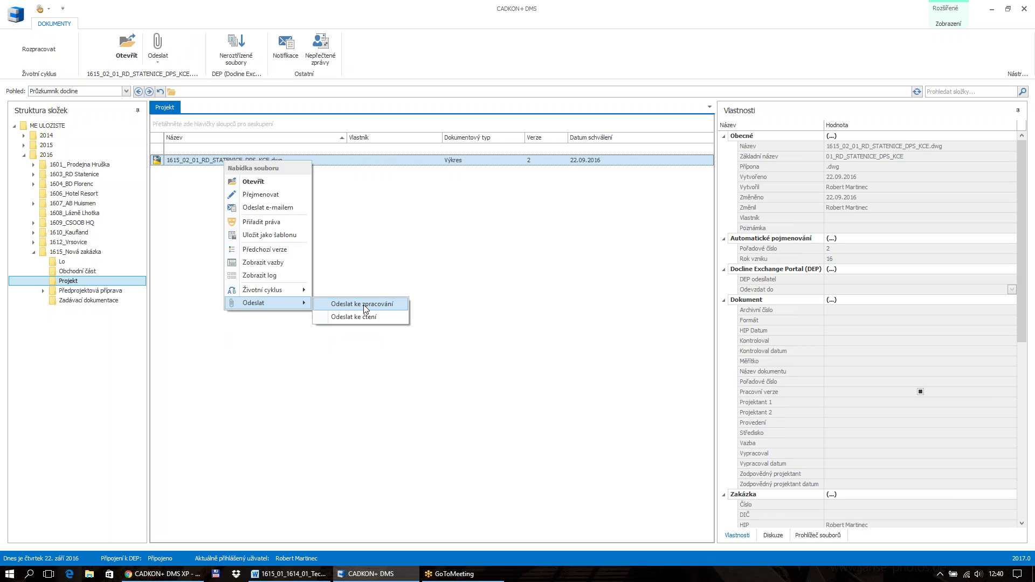
click(363, 305)
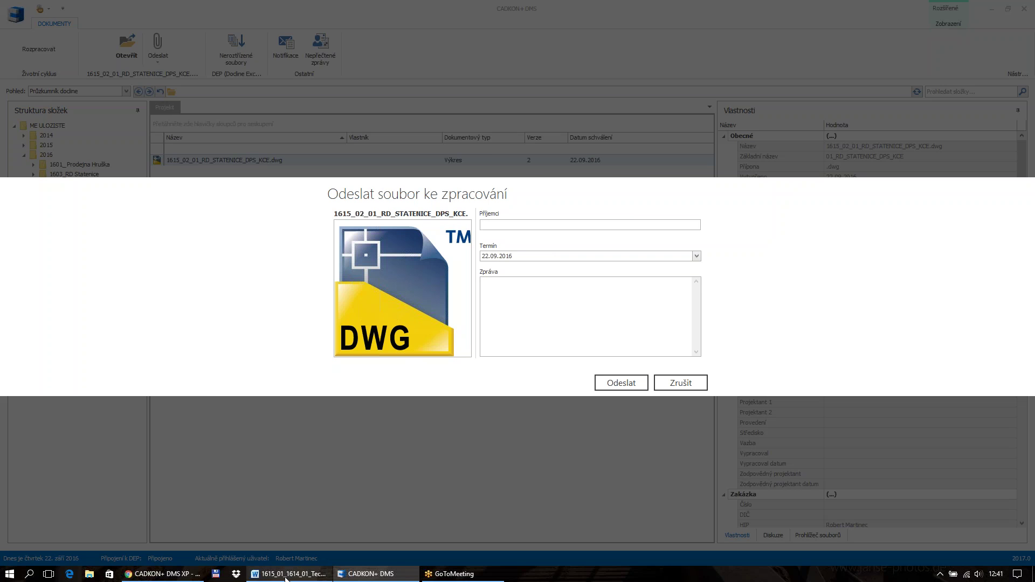
Check the Chrome exchange portal, then cancel the Odeslat soubor ke zpracování dialog in DMS
click(162, 574)
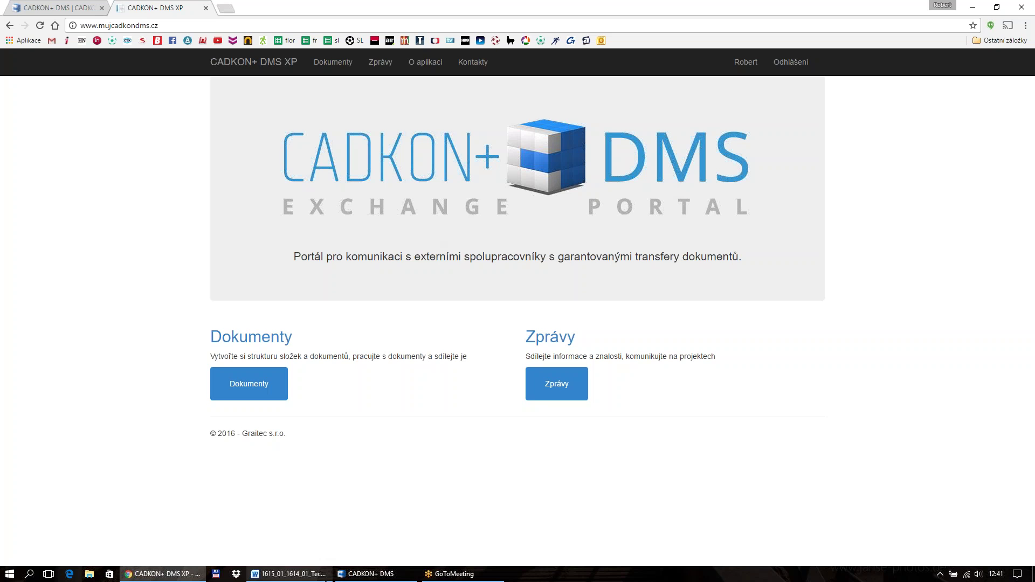
click(349, 572)
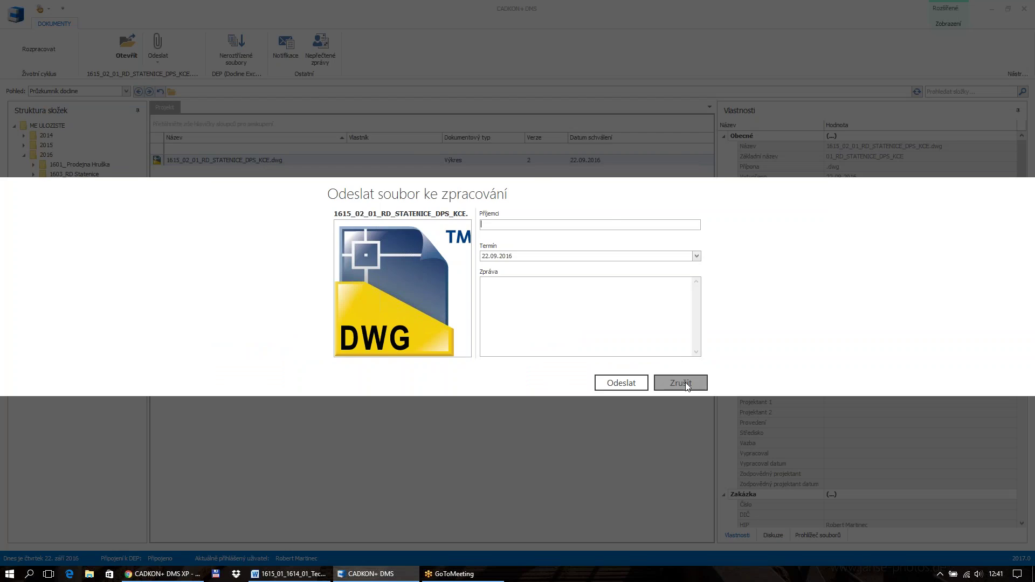
click(683, 382)
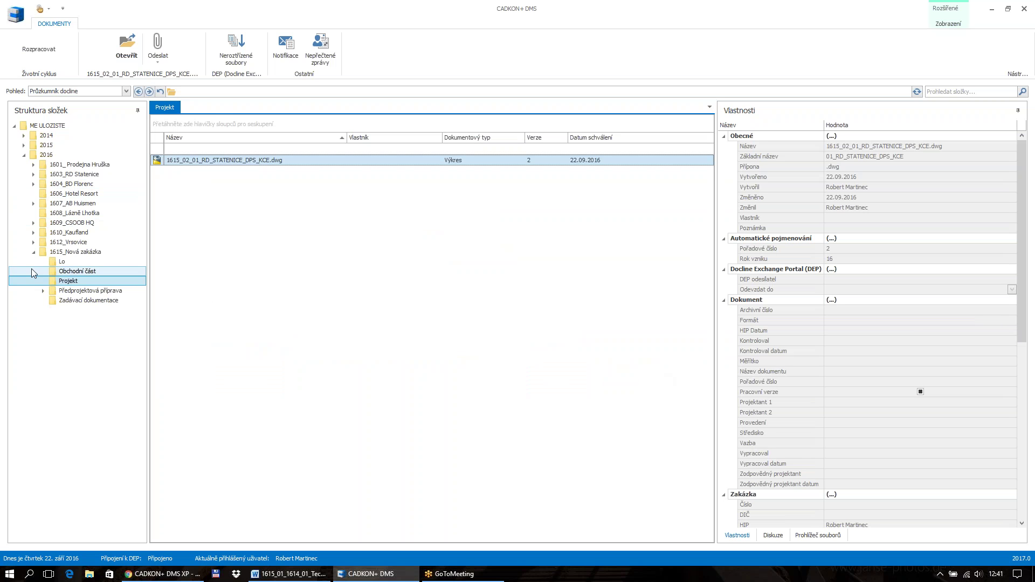
click(33, 252)
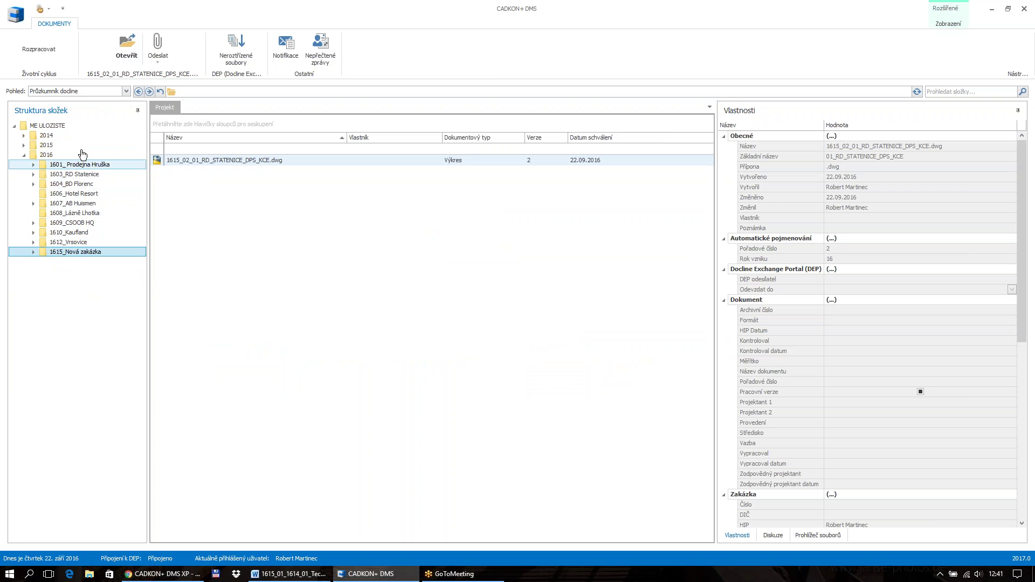
Switch Pohled to 'Dok. typ - přípona' and browse Obecný dokument, Revit and Výkres
click(126, 91)
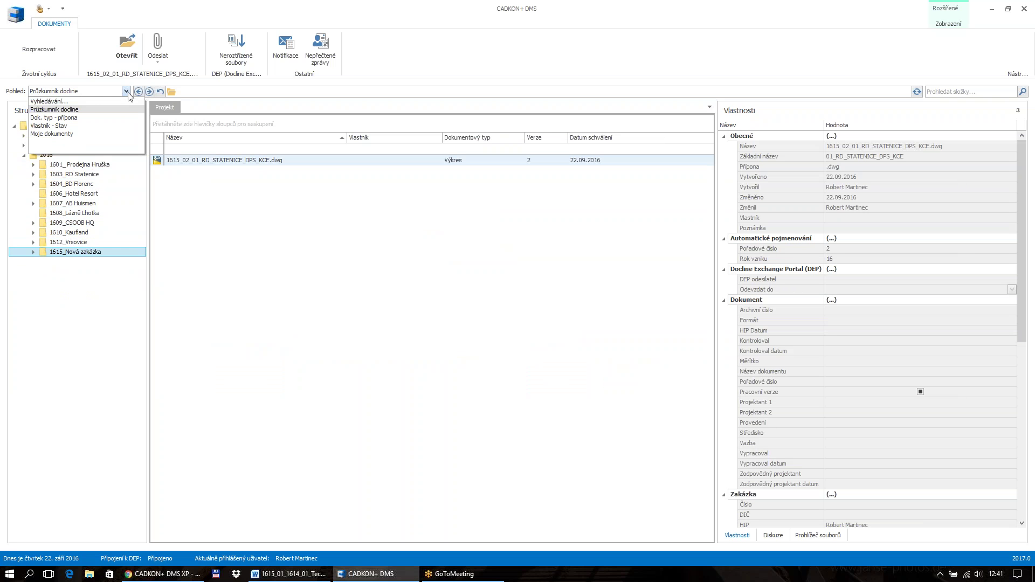
click(89, 117)
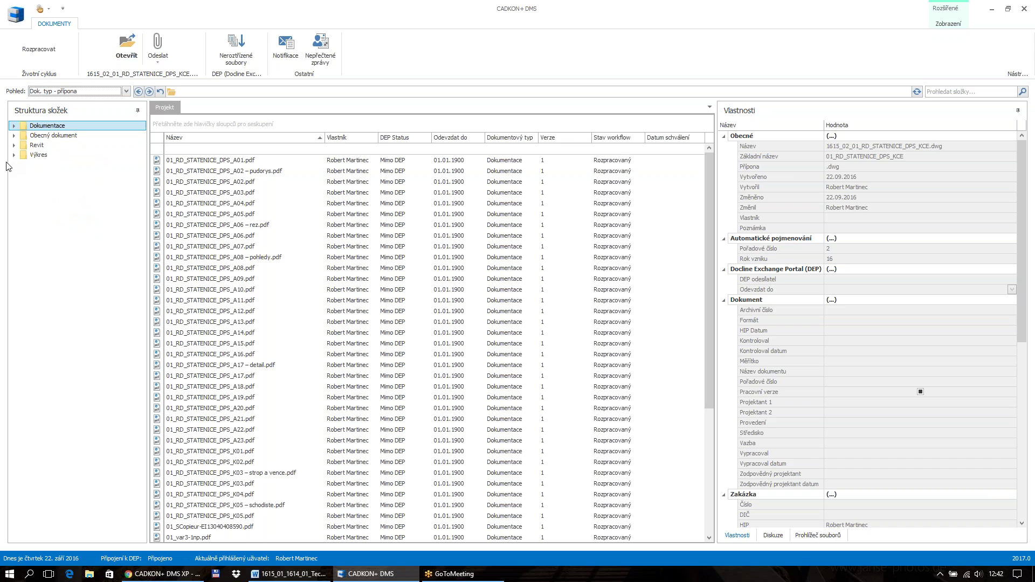
click(38, 137)
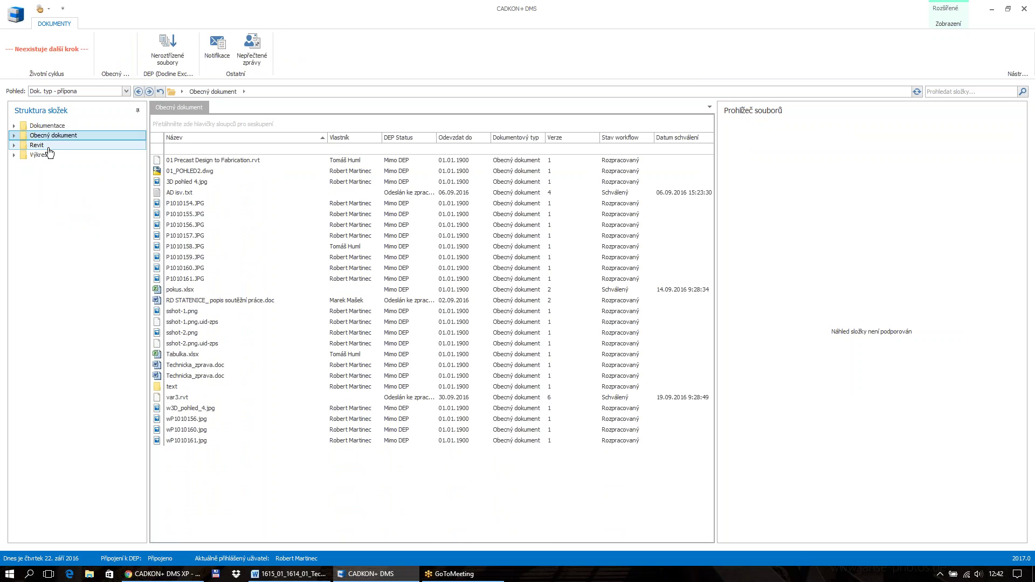
click(48, 146)
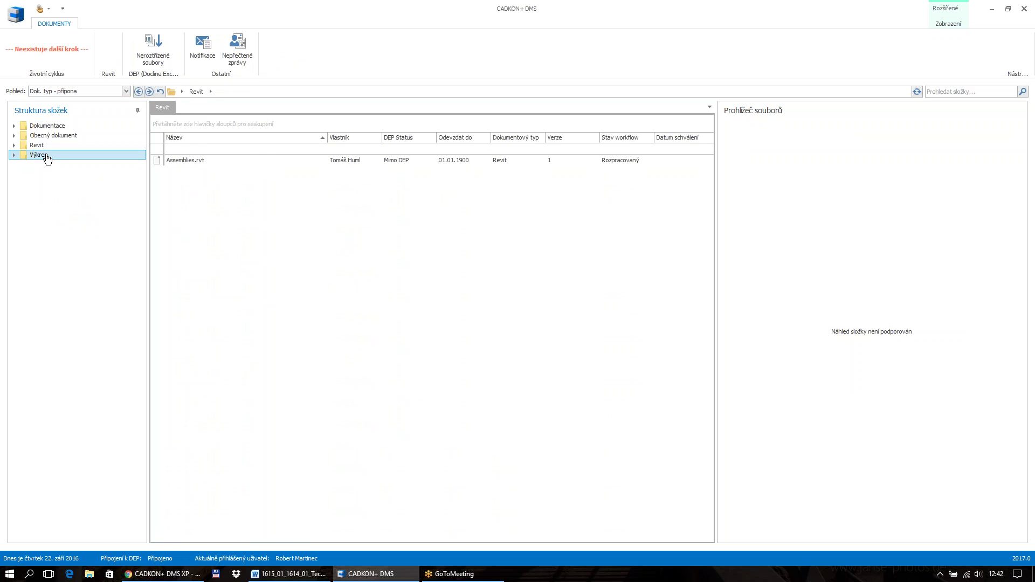
click(47, 157)
click(91, 92)
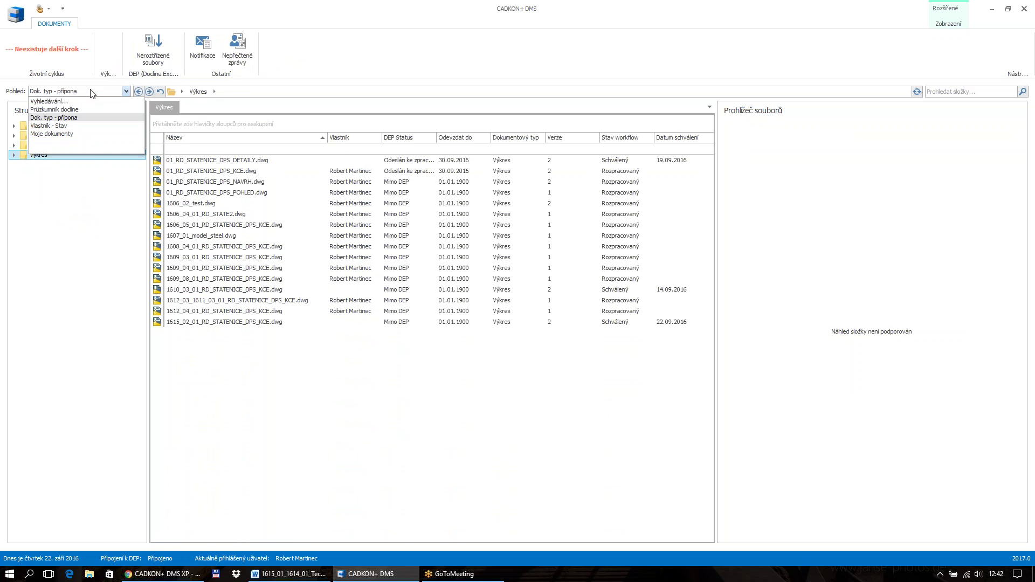
Group folders by 'Vlastník - Stav' and expand all three owner nodes
click(59, 125)
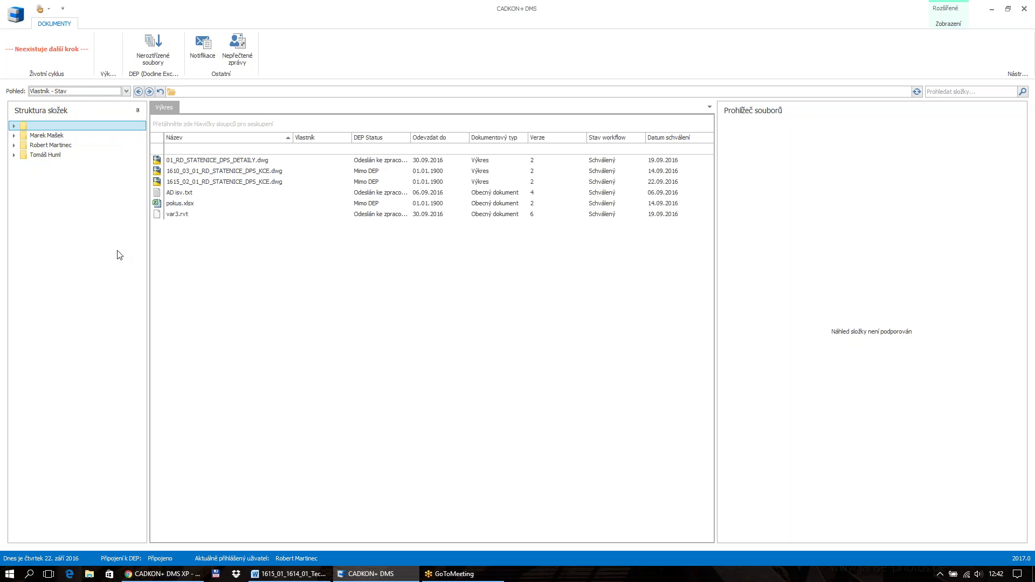
click(14, 136)
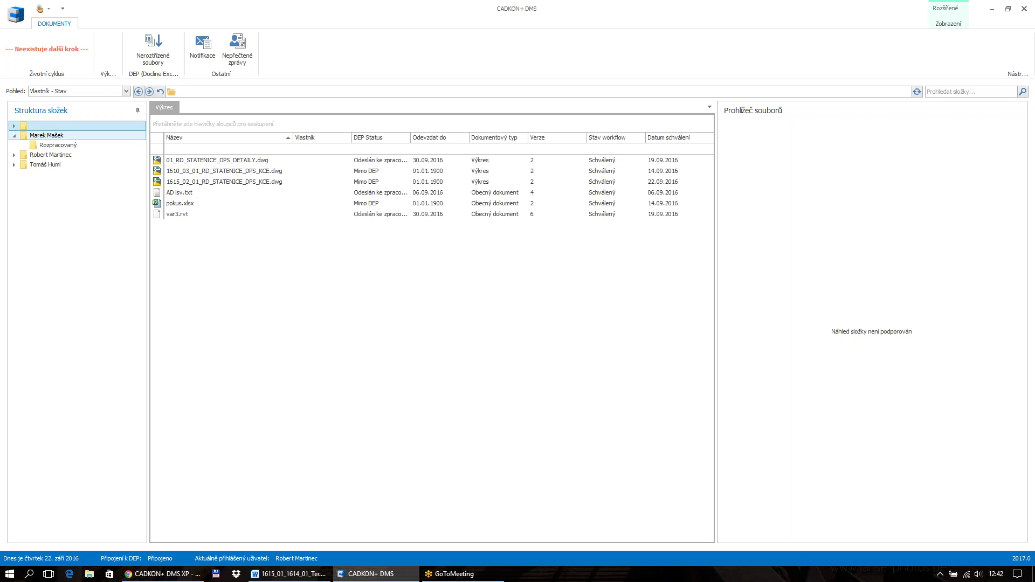
click(14, 155)
click(14, 174)
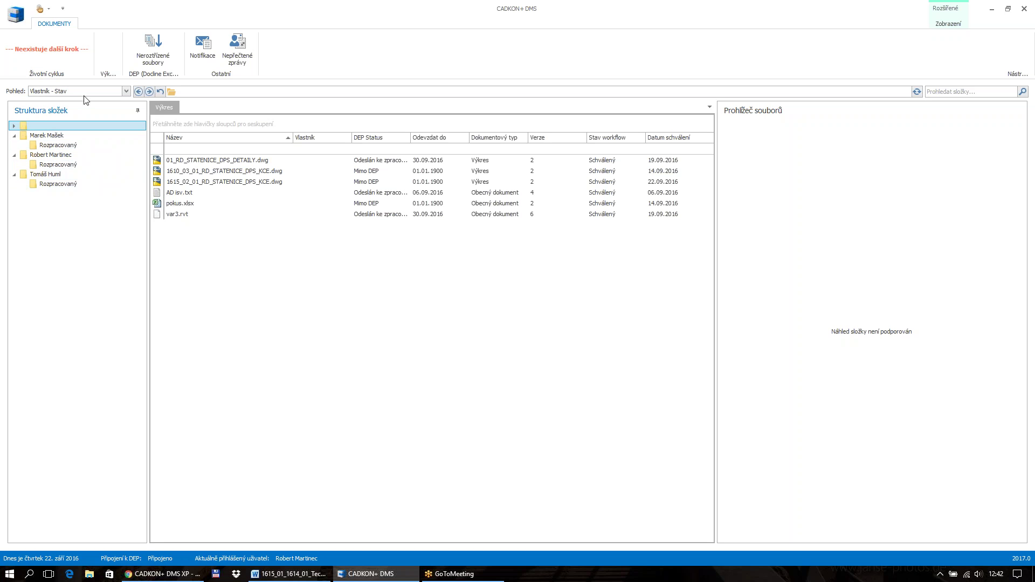
click(126, 92)
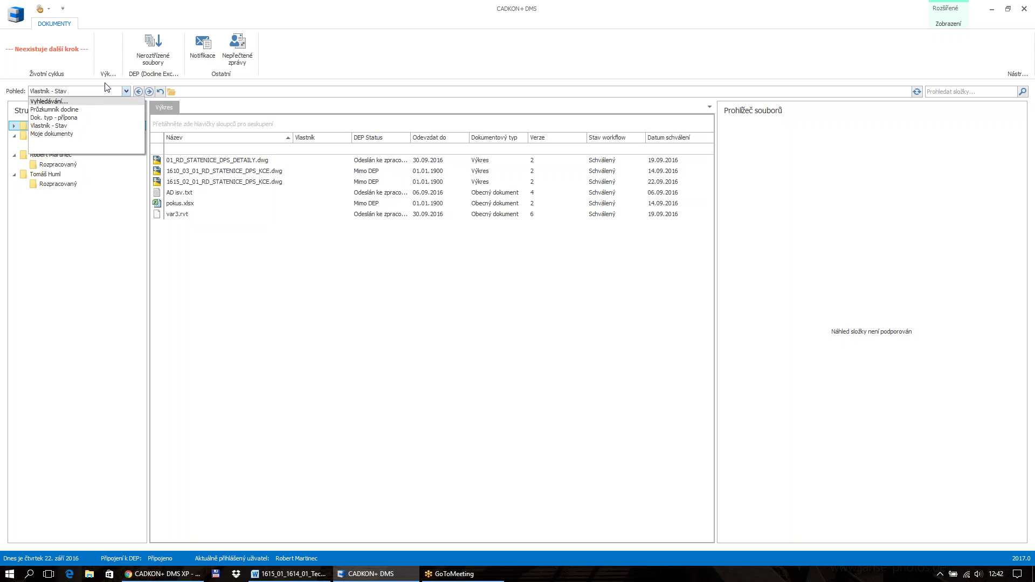
click(107, 88)
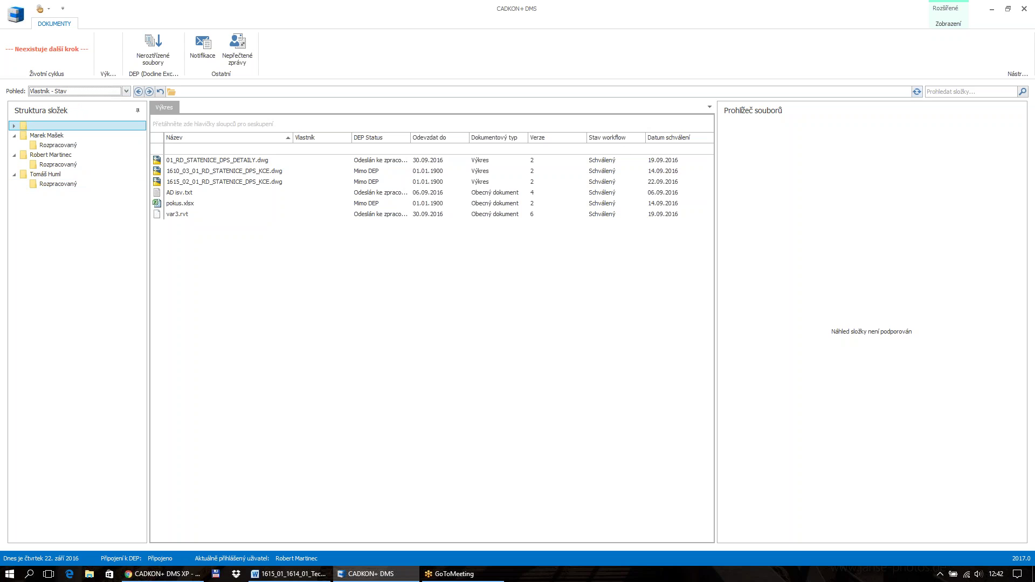
click(938, 91)
Close CADKON+ DMS and relaunch it from the TeamClient desktop shortcut
click(1025, 9)
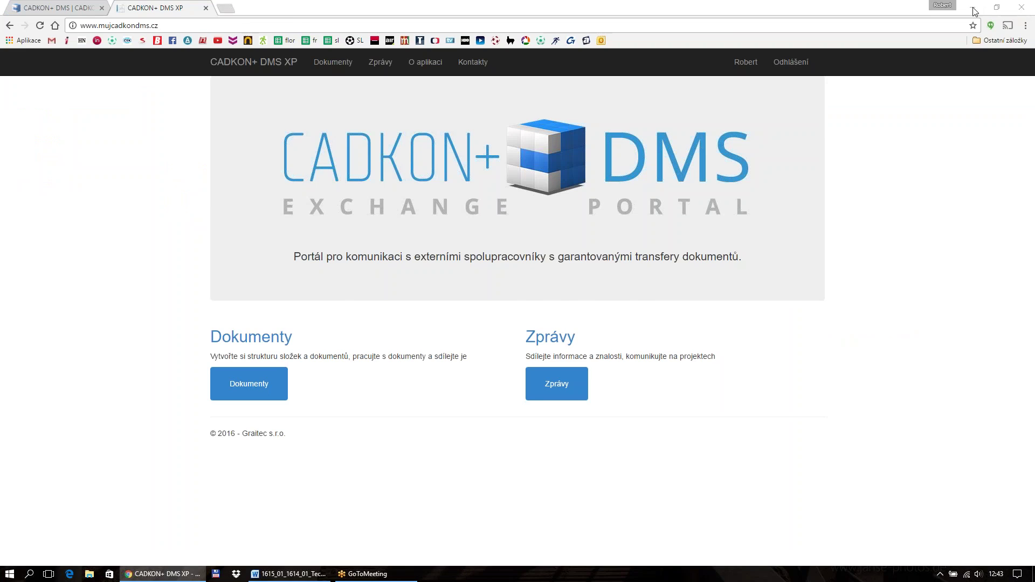
click(974, 9)
click(793, 72)
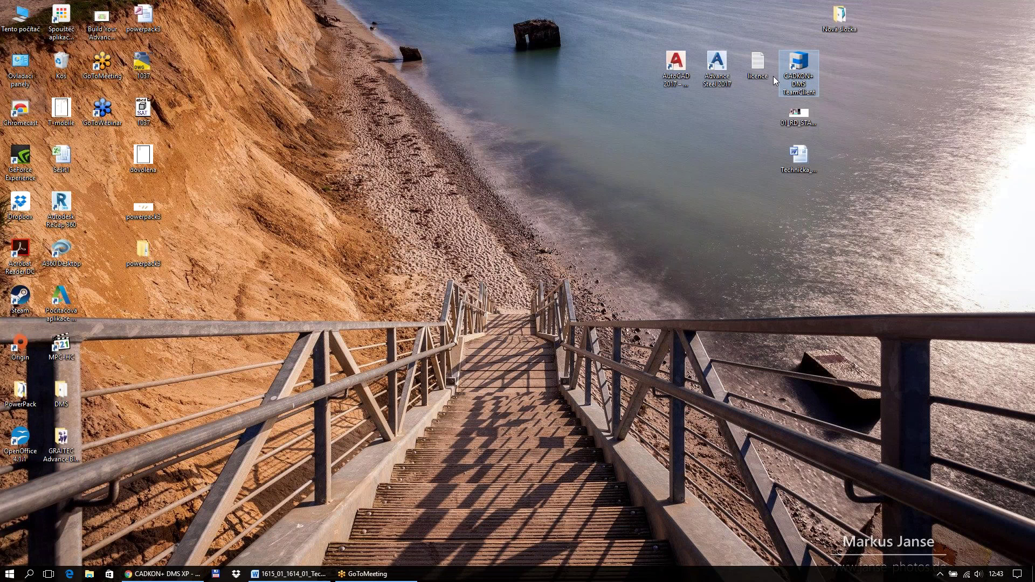
key(Return)
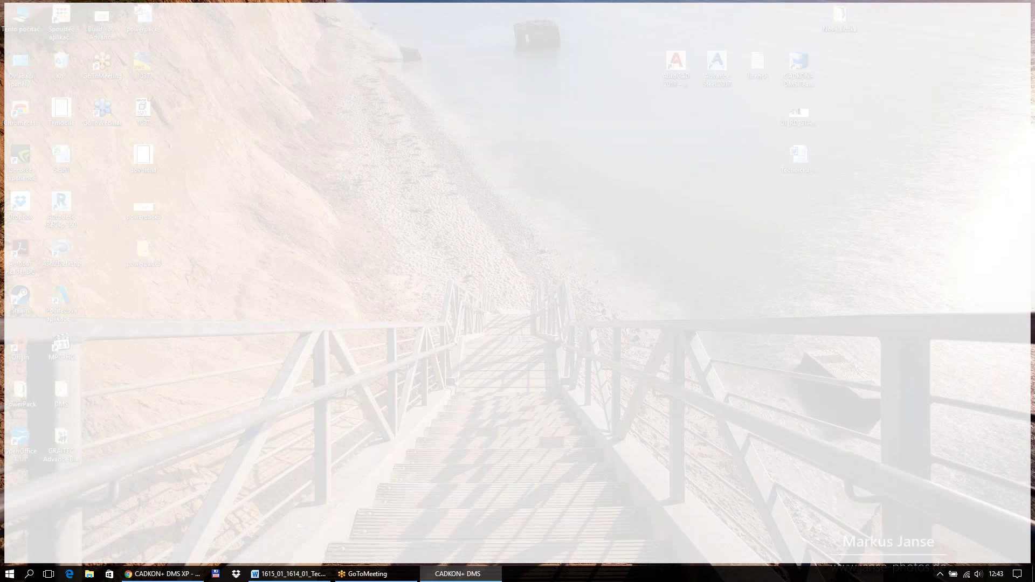
Enter the administrator username and password and confirm the login
text(admi)
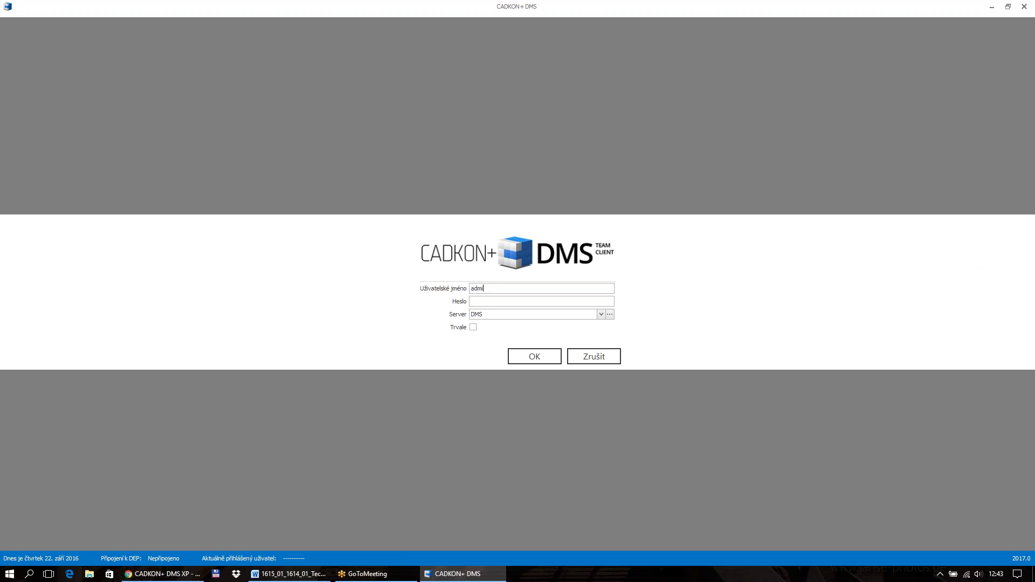
text(nadmin)
key(BackSpace)
key(BackSpace)
key(BackSpace)
key(BackSpace)
text(admin)
click(515, 360)
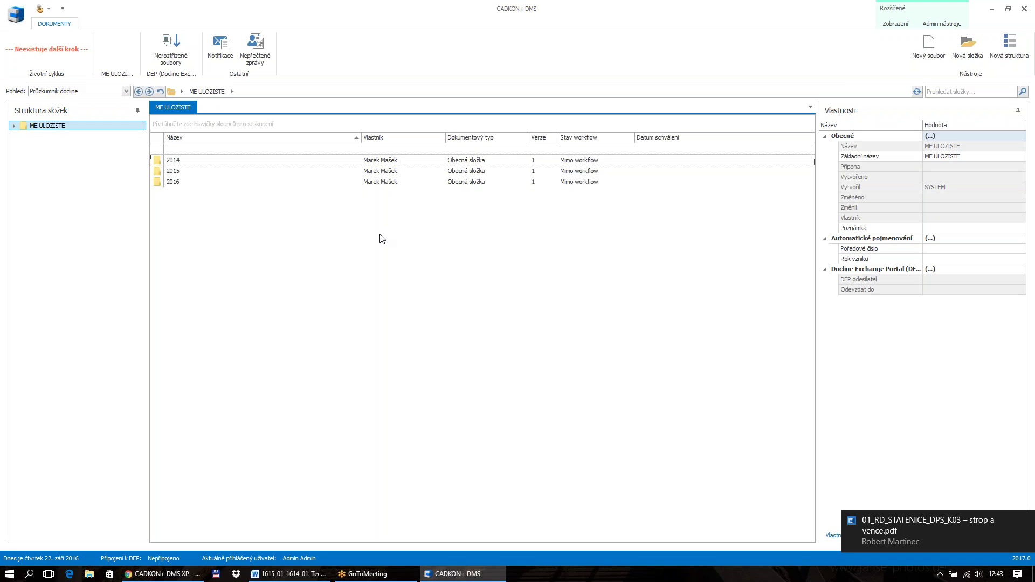
Open Admin nástroje, view Správa uživatelů, and close it with Zrušit
click(941, 24)
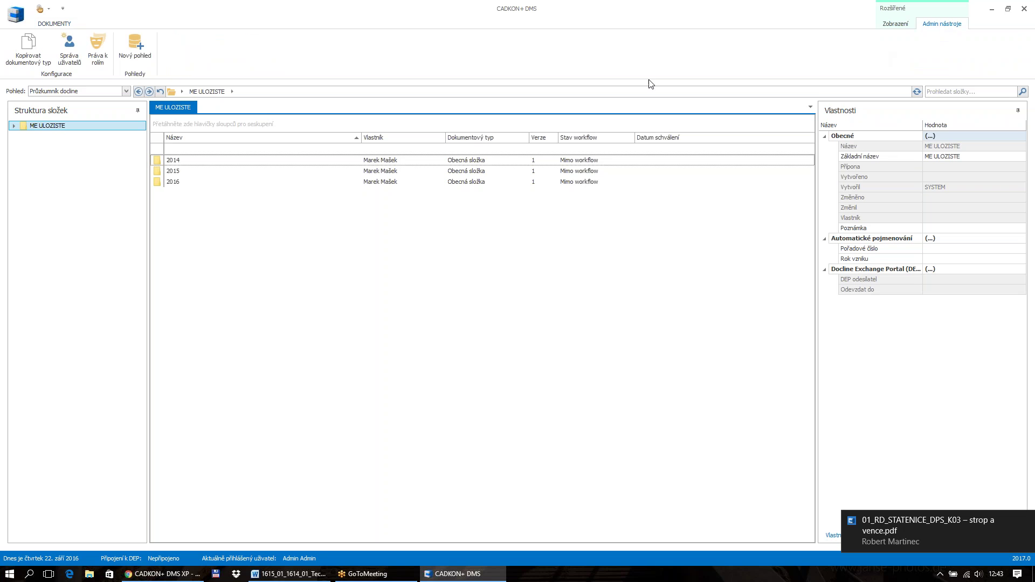
click(76, 51)
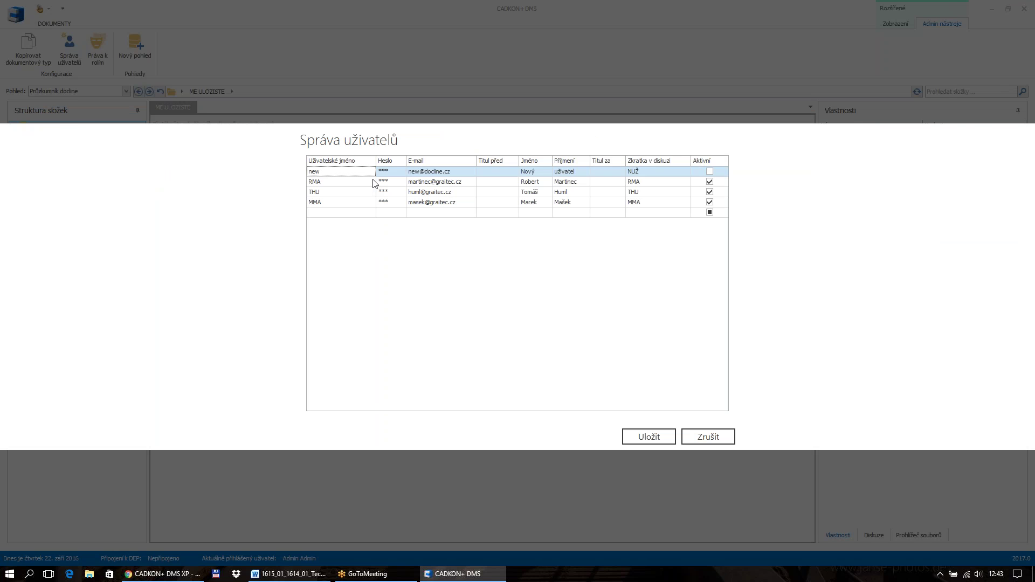
click(708, 437)
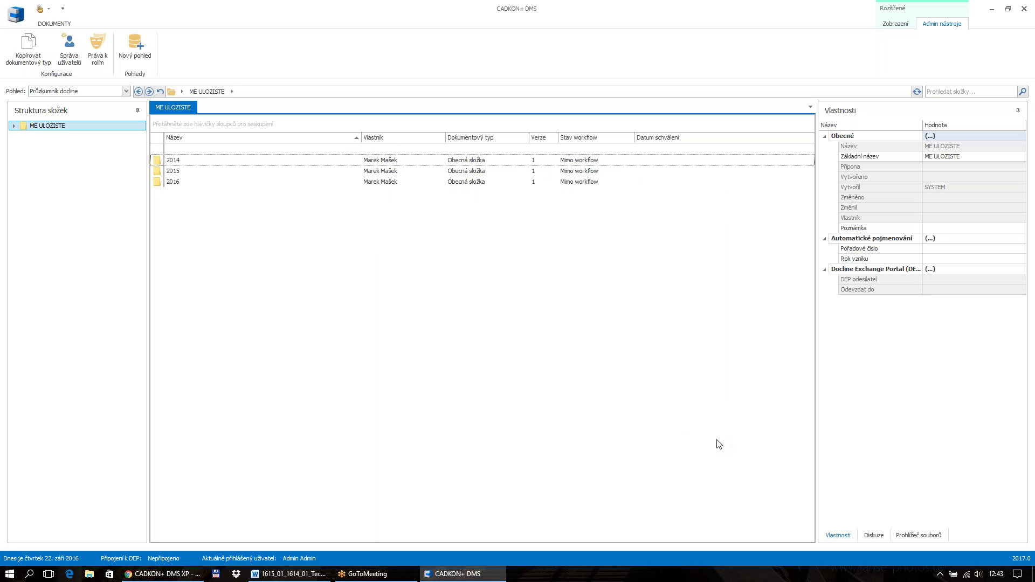
click(99, 51)
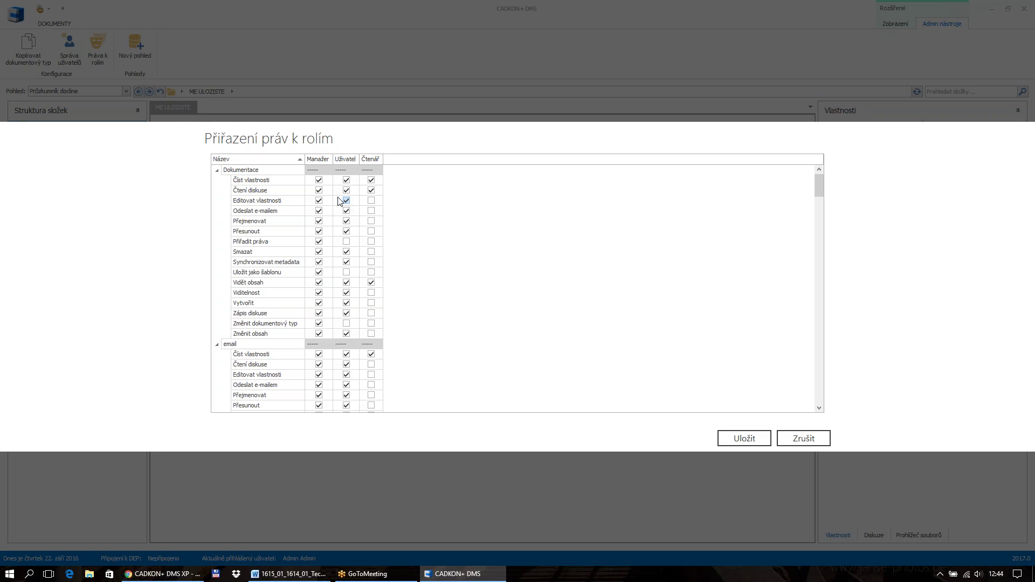
click(802, 439)
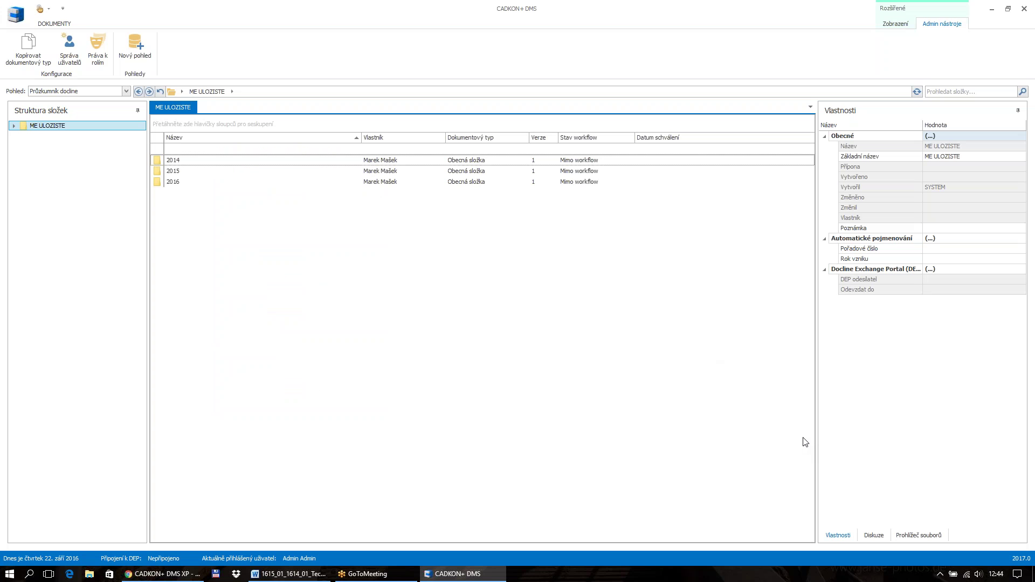